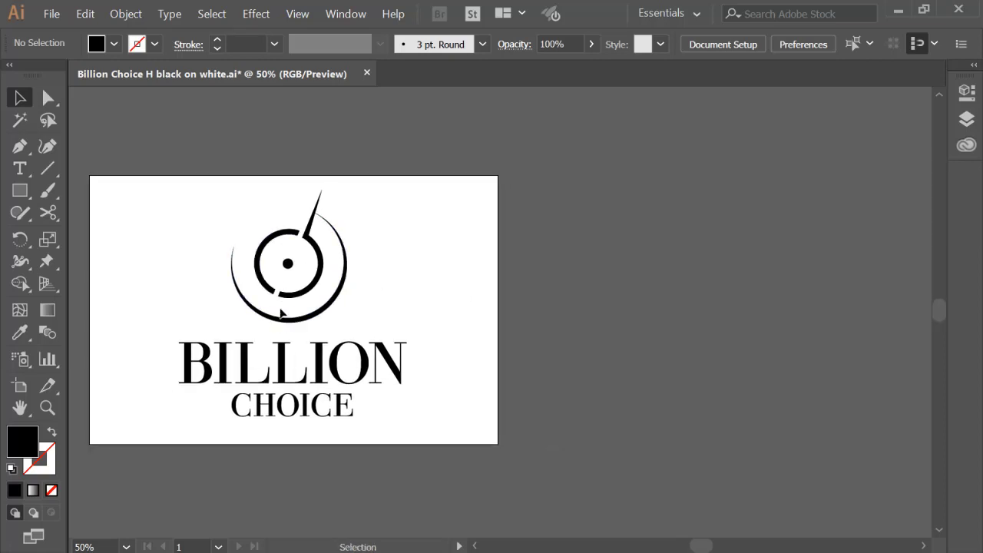
Step: Zoom in on the logo and pull the inner arc pieces aside to inspect them, undoing each move
key(z)
click(281, 287)
drag(507, 352, 346, 296)
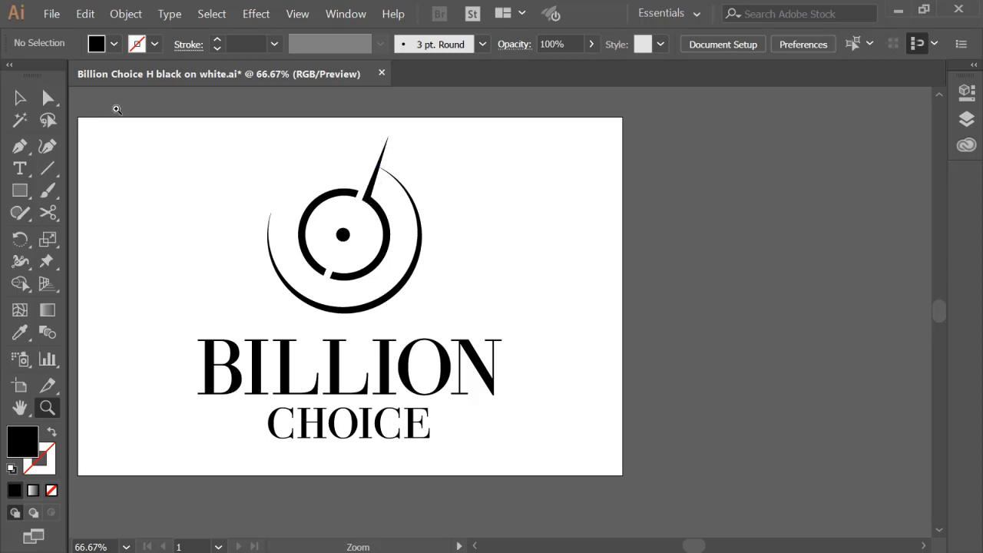
click(48, 98)
drag(368, 202, 475, 202)
click(442, 299)
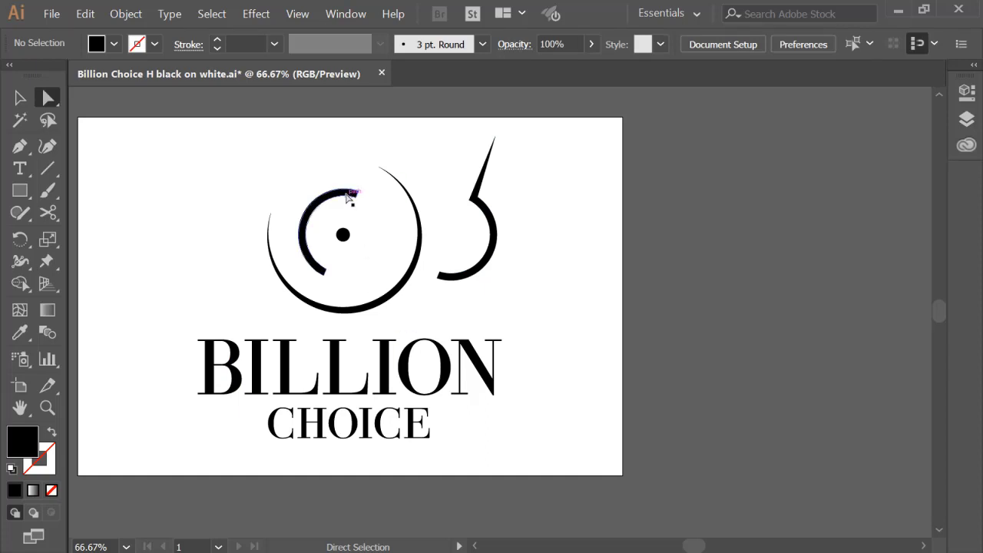
key(ctrl+z)
key(ctrl+z)
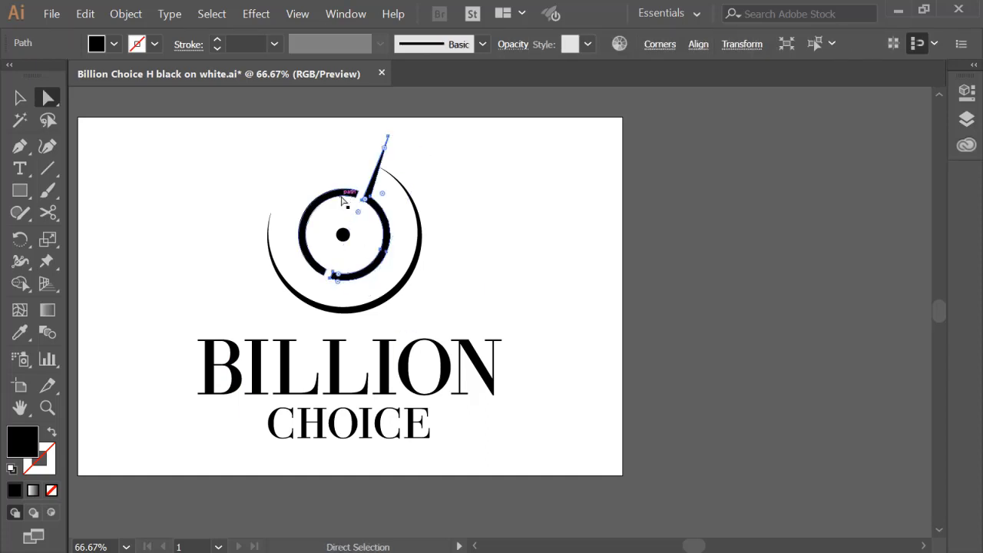
drag(343, 199, 562, 202)
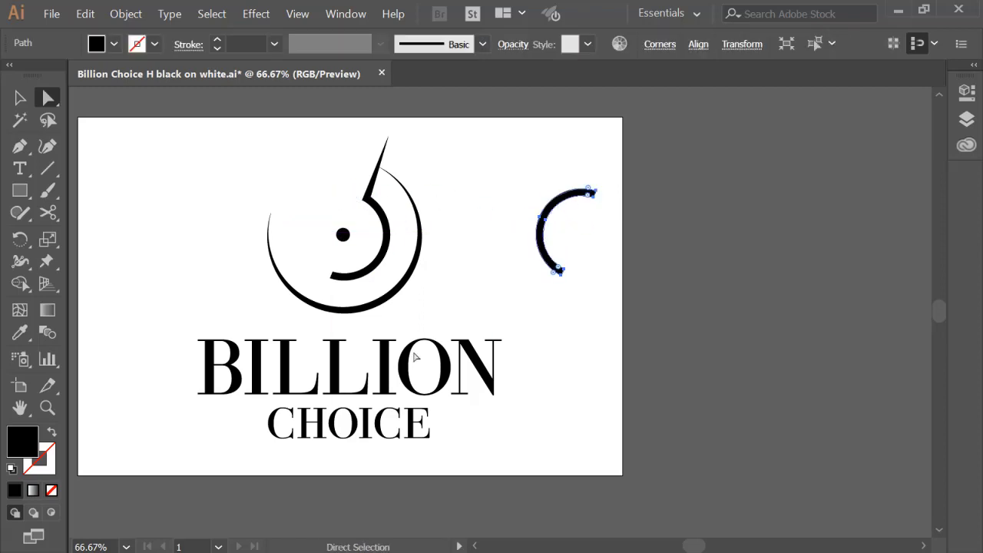
click(338, 474)
key(ctrl+z)
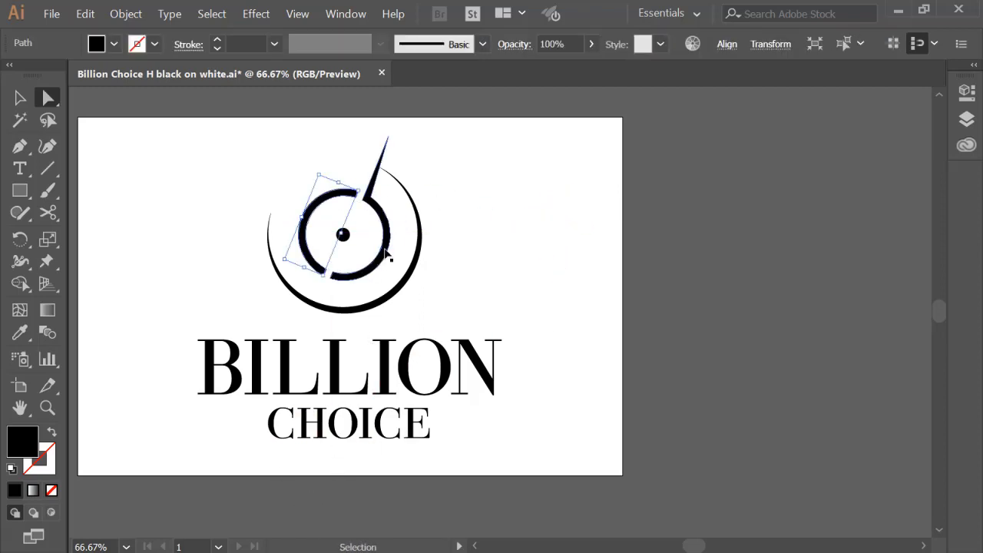
click(463, 244)
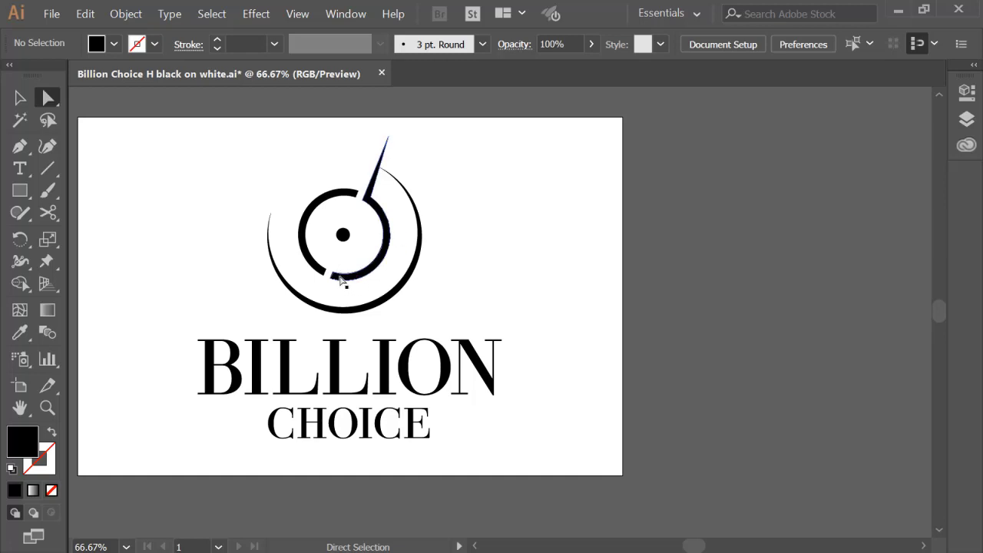
Step: At 50% zoom, Alt-drag Artboard 1 to the right to copy it, then delete the copied logo
key(z)
alt+click(450, 277)
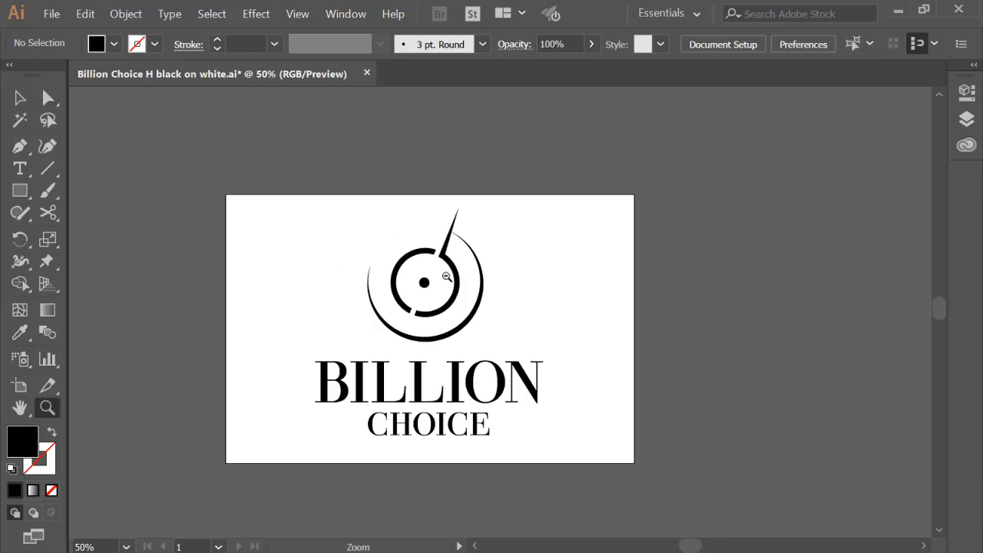
drag(540, 305, 409, 274)
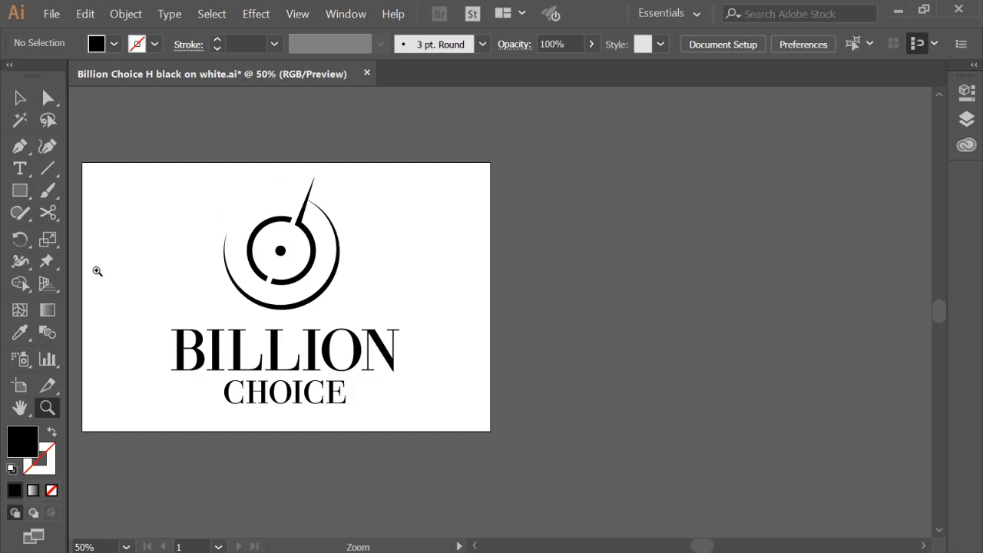
click(20, 386)
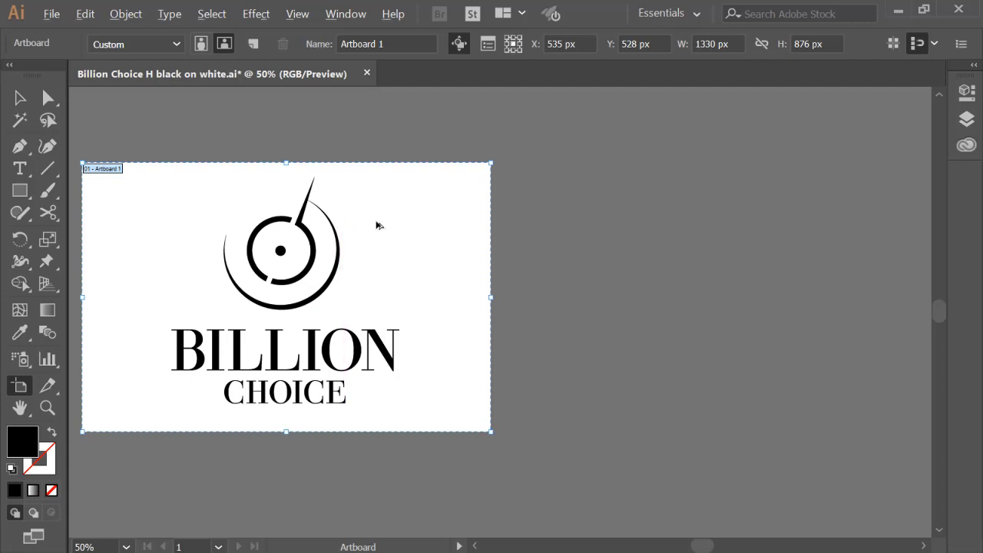
drag(377, 220, 799, 231)
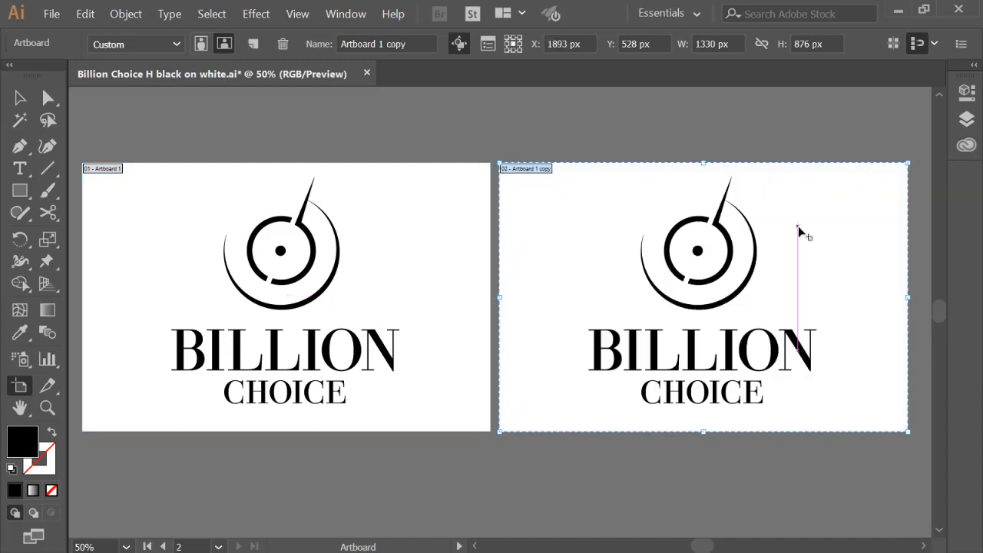
key(v)
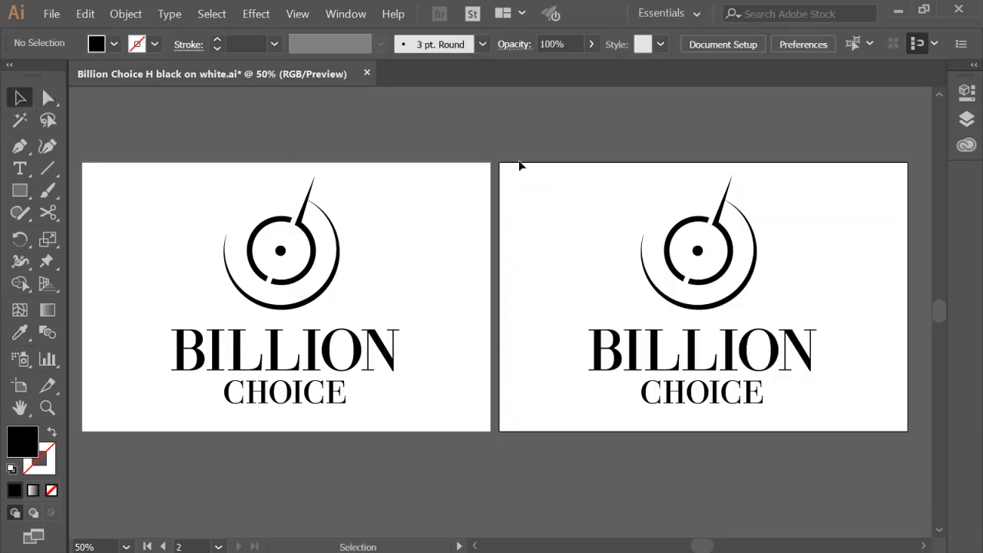
drag(577, 162, 837, 432)
key(Delete)
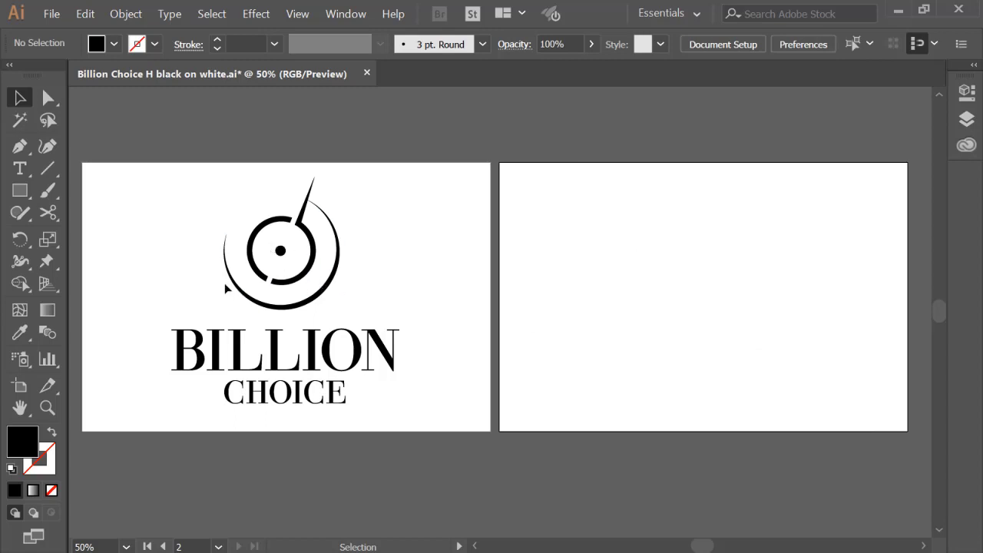
Step: Select the Rectangle tool from the toolbar
click(18, 197)
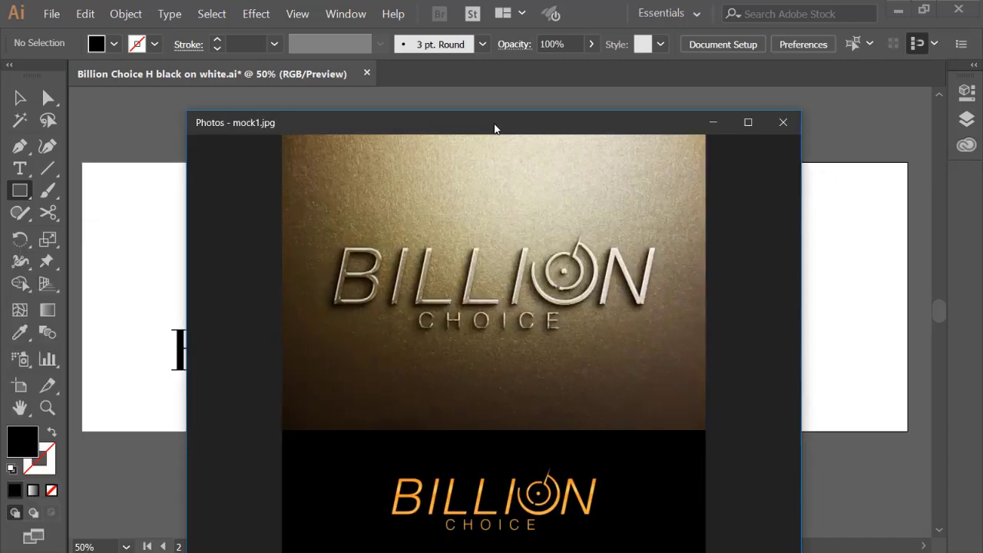
Step: Maximize Photos and page over to the script-style mock2.jpg mockup
drag(494, 123, 498, 6)
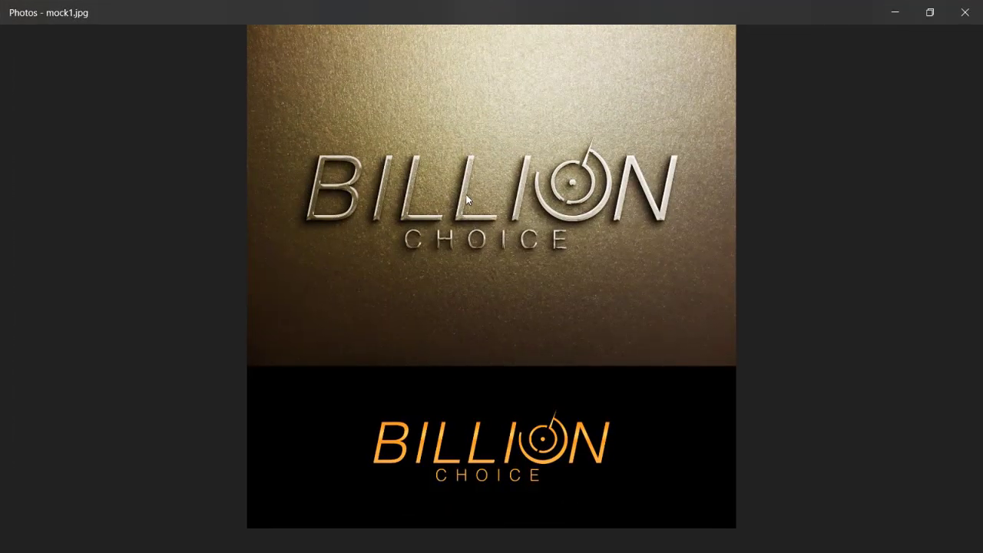
key(Right)
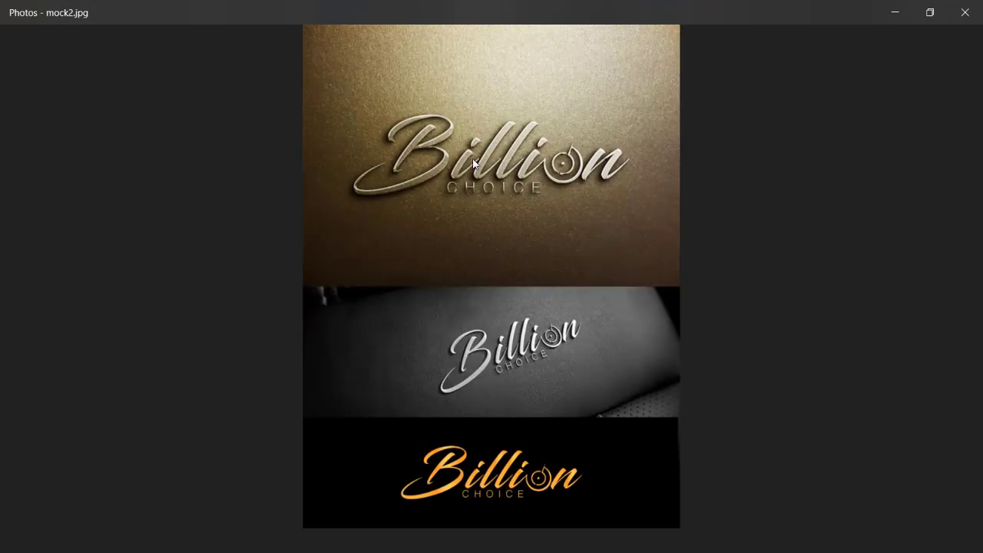
key(Left)
key(Right)
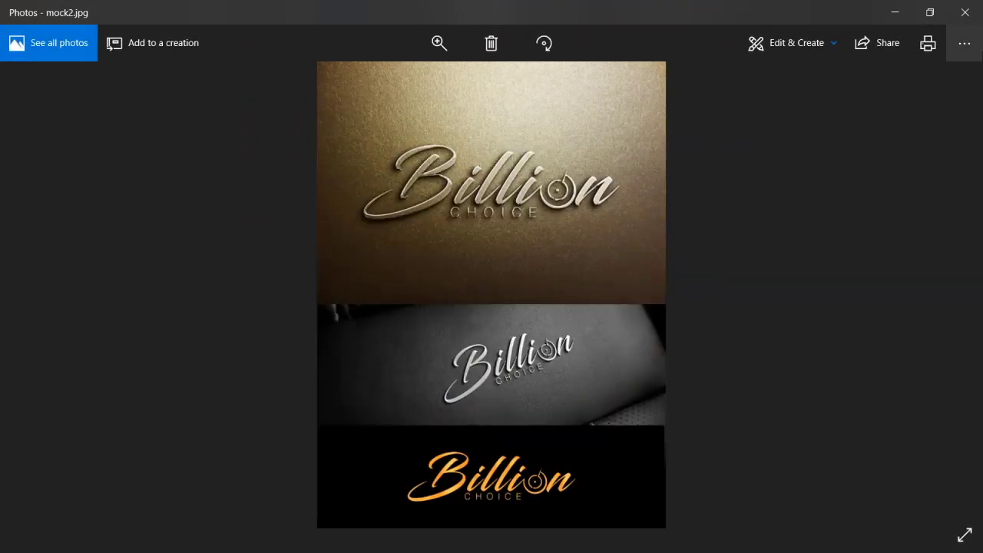
Step: Zoom into the brown Billion mockup with the magnifier slider and scroll around it
click(439, 43)
click(399, 88)
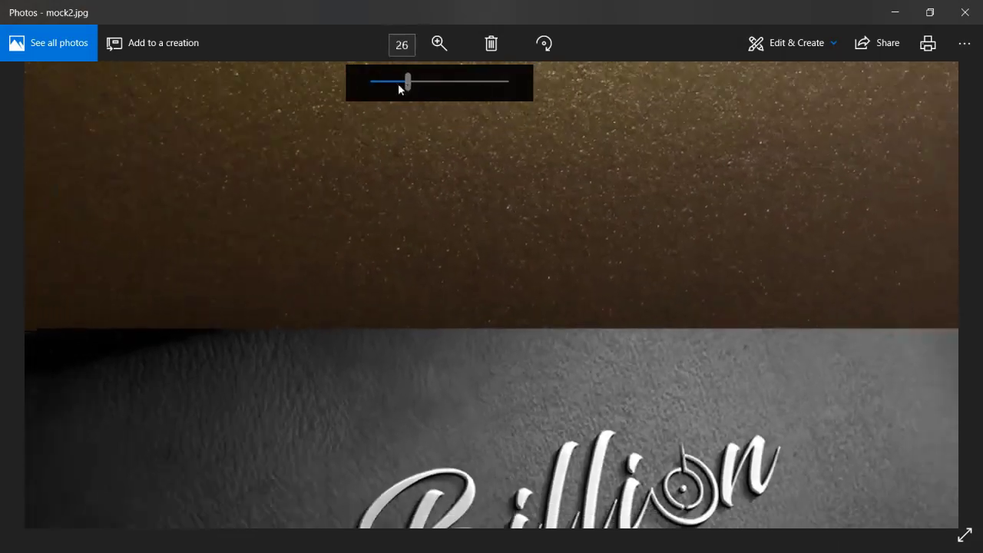
drag(398, 89, 389, 88)
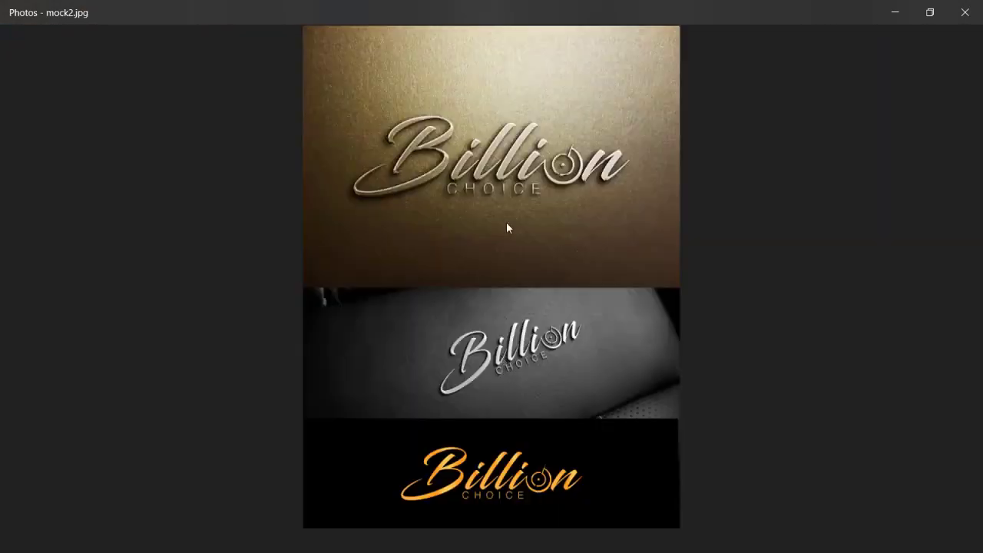
click(437, 47)
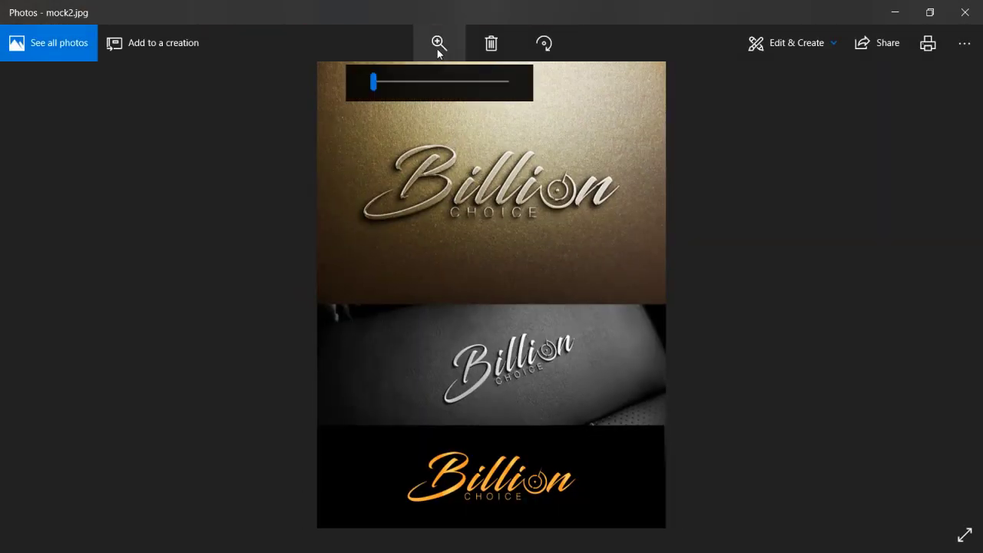
click(446, 81)
drag(445, 81, 385, 81)
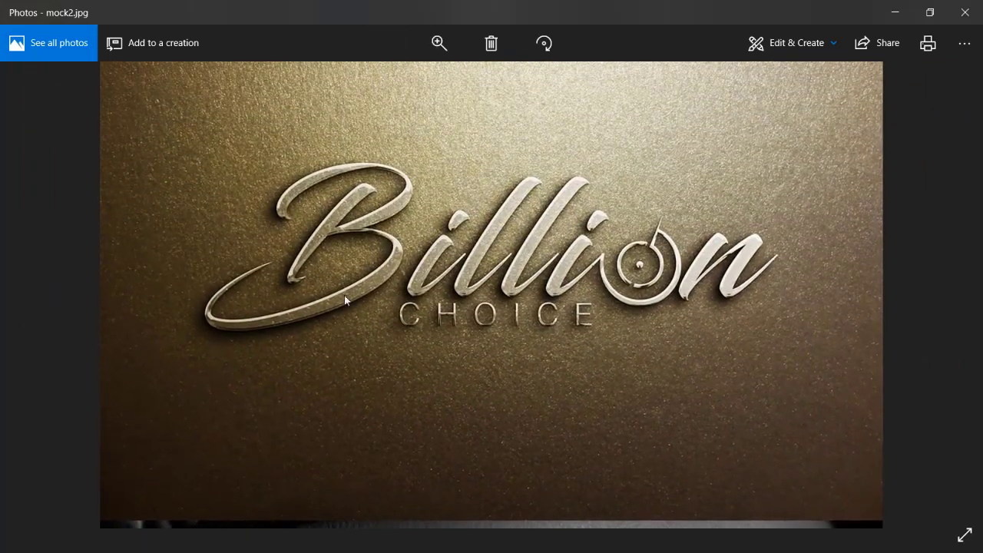
scroll(524, 358, down, 5)
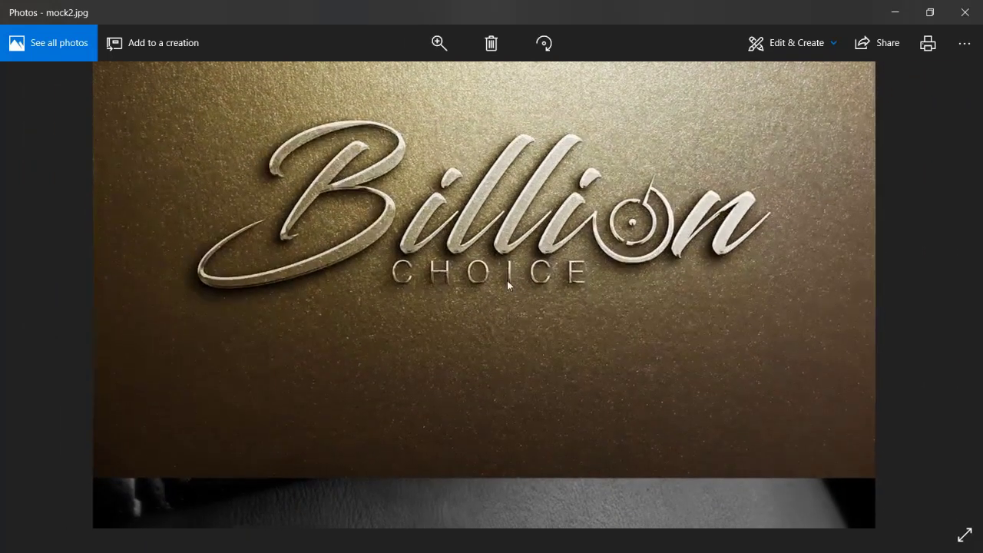
scroll(441, 255, down, 3)
scroll(453, 254, up, 6)
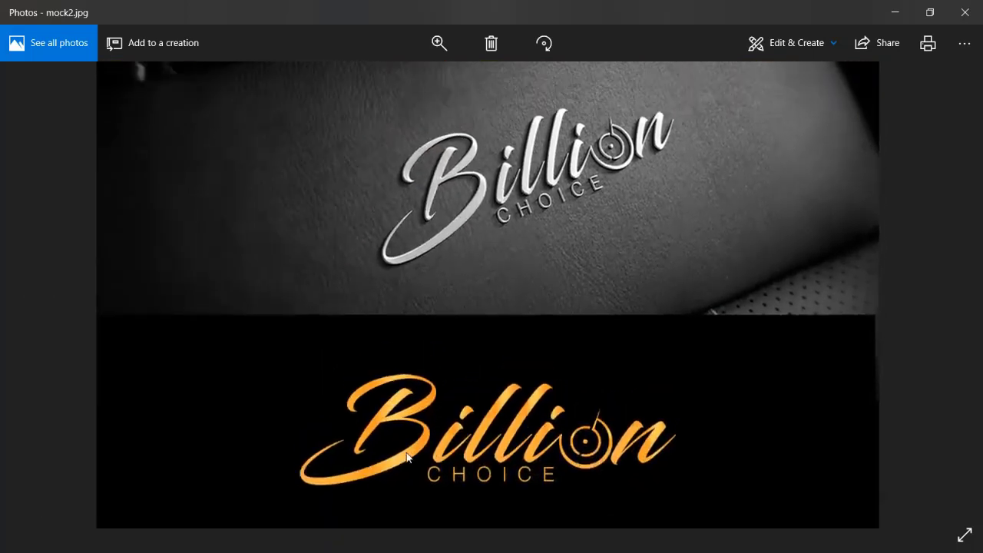
scroll(477, 269, up, 3)
scroll(474, 267, down, 3)
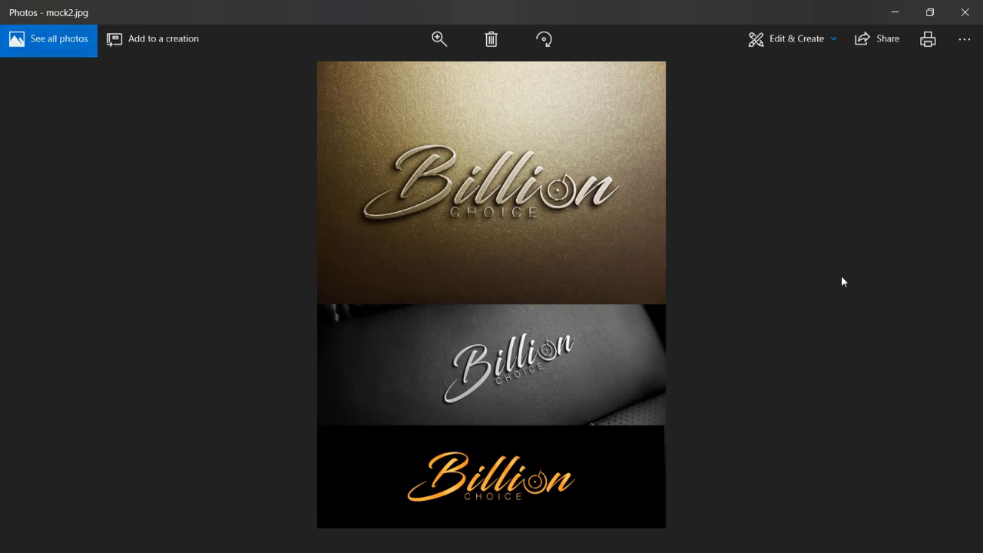
Step: Step back through mock1.jpg and the watch image to icon size.jpg, then close Photos
key(Left)
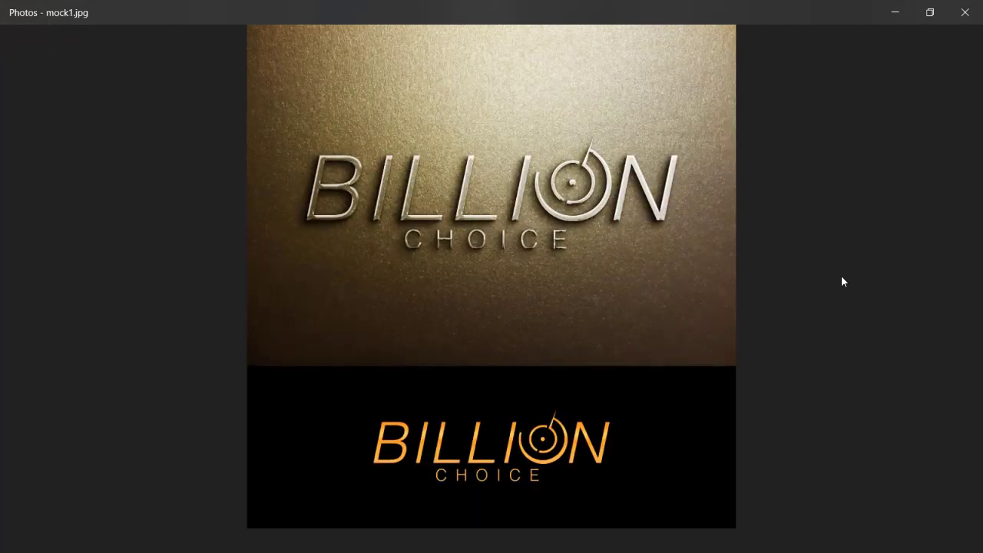
key(Left)
key(Left)
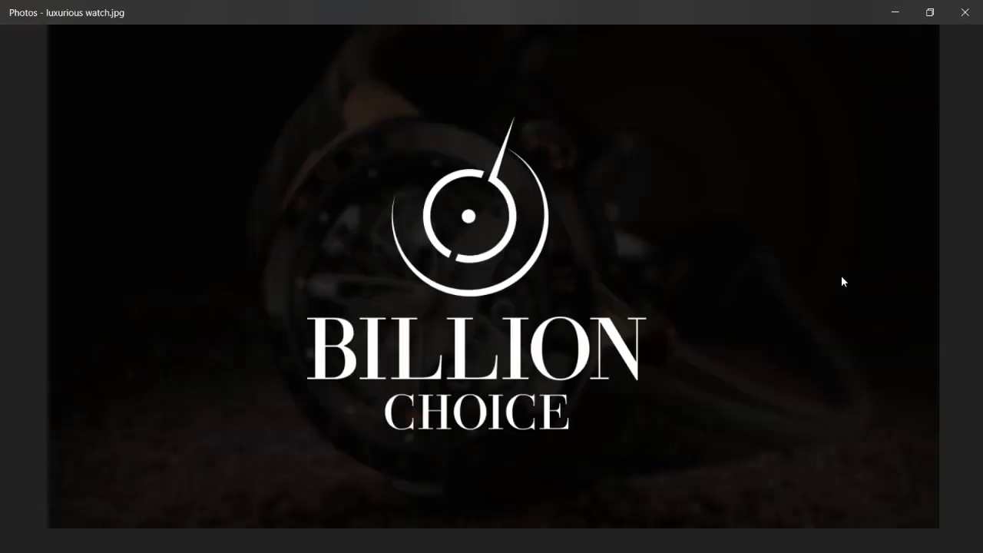
key(Left)
key(Left)
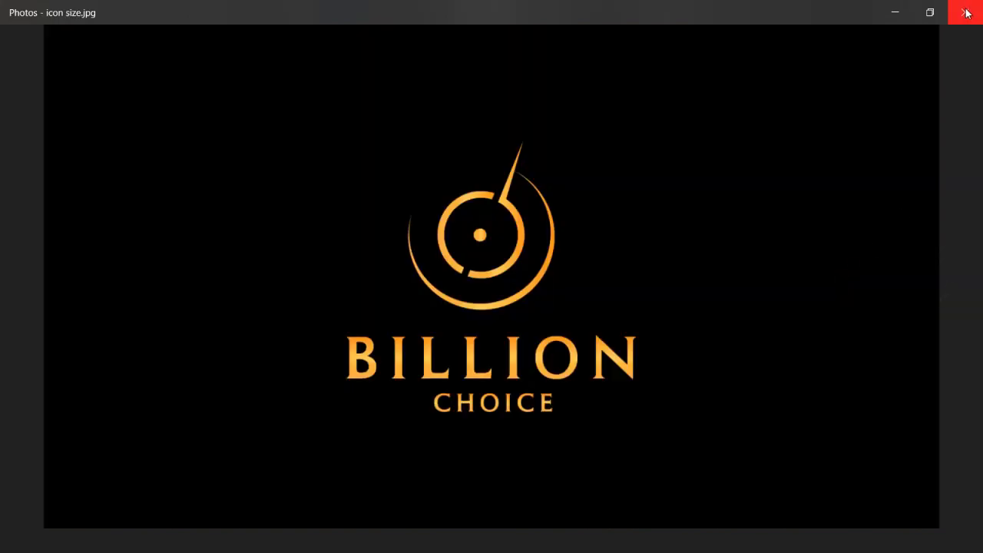
click(966, 12)
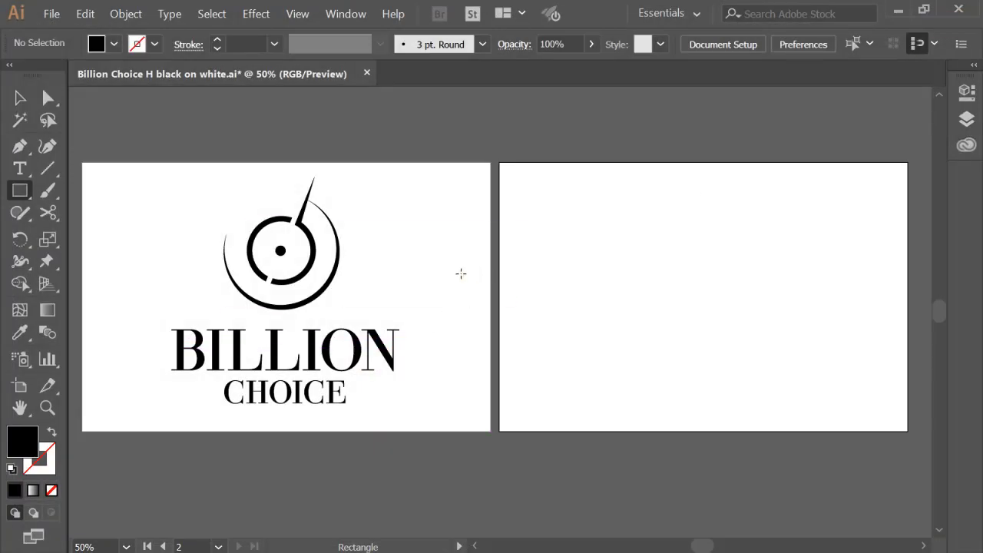
Step: Draw a black circle with the Ellipse Tool at the second artboard's centre
click(14, 195)
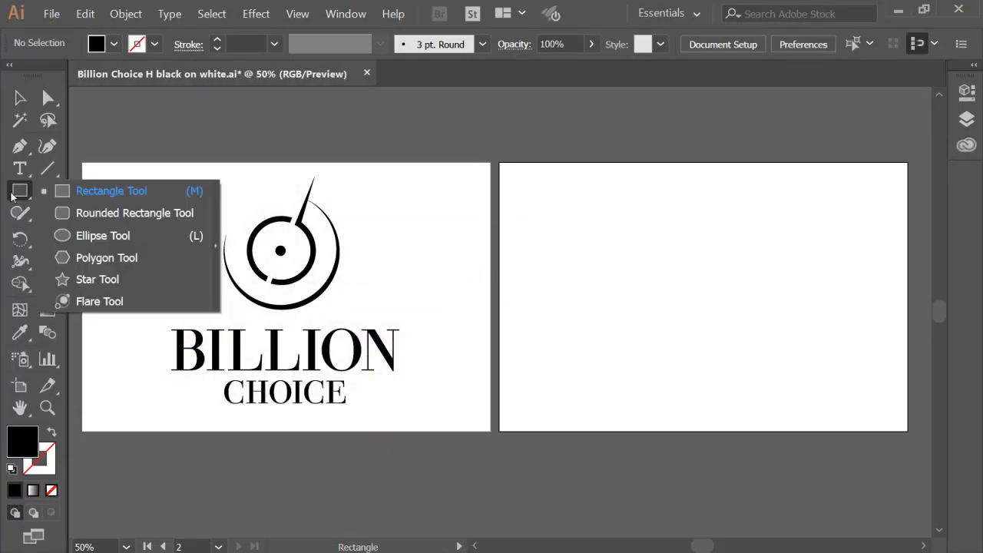
click(84, 236)
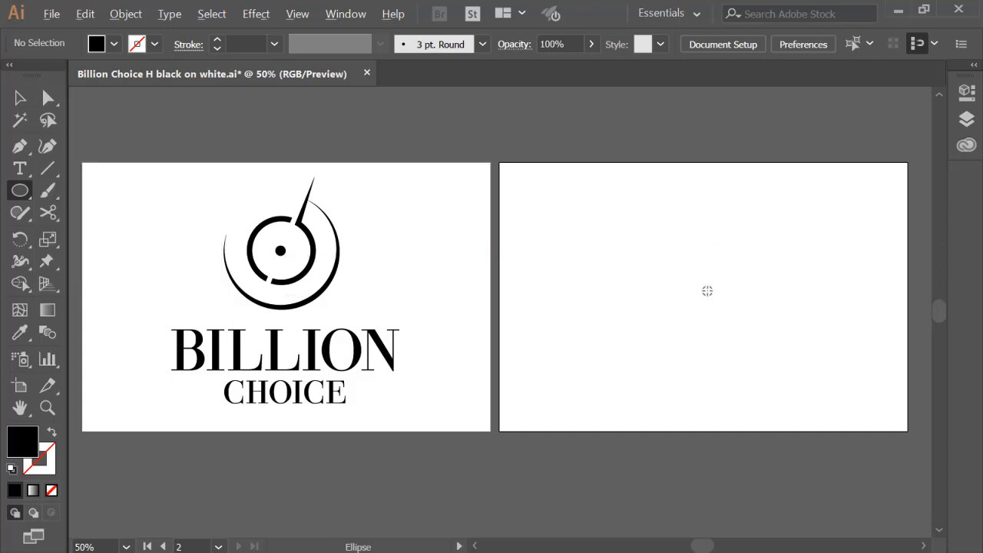
drag(707, 291, 751, 359)
key(v)
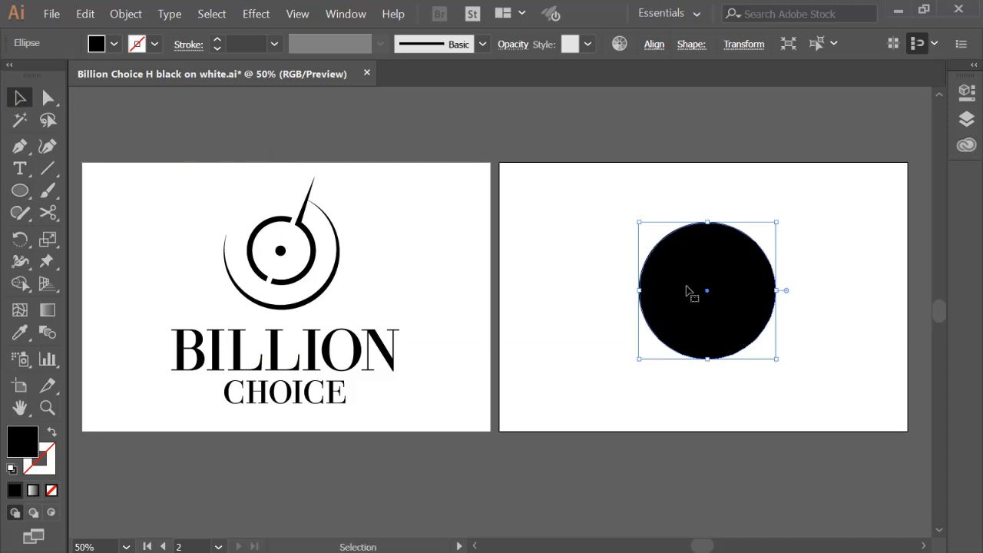
Step: Alt-drag a copy of the circle, fill it white, and move it over the black one
click(20, 191)
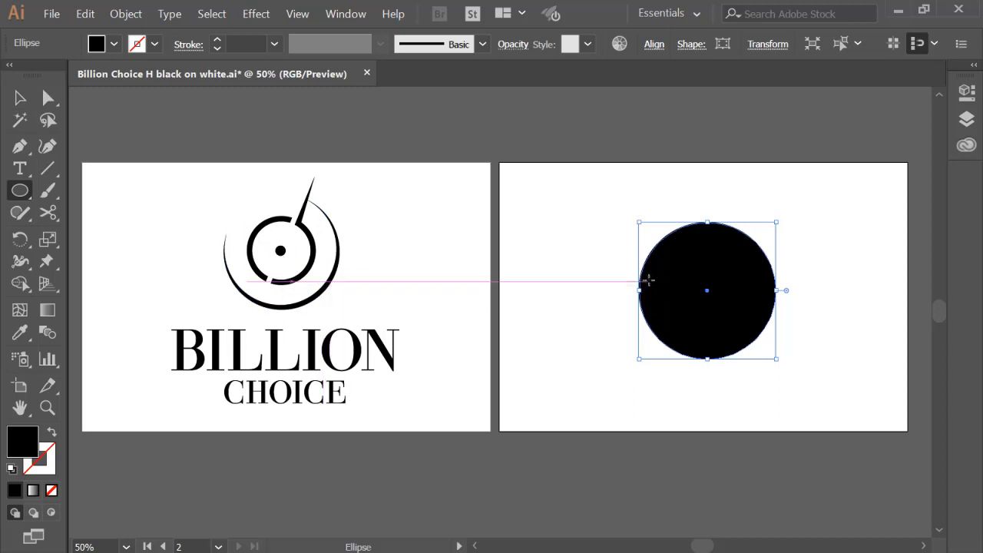
click(20, 97)
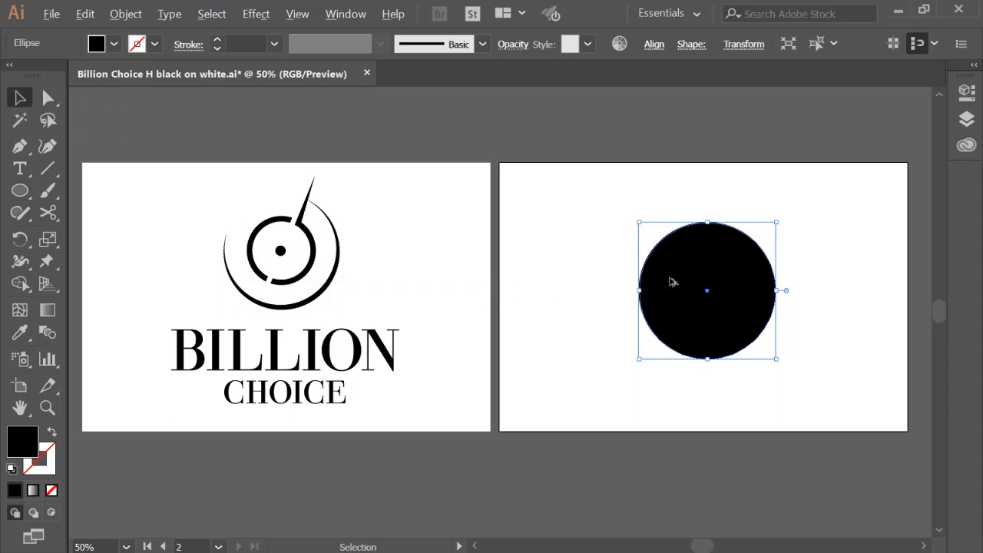
drag(670, 282, 534, 219)
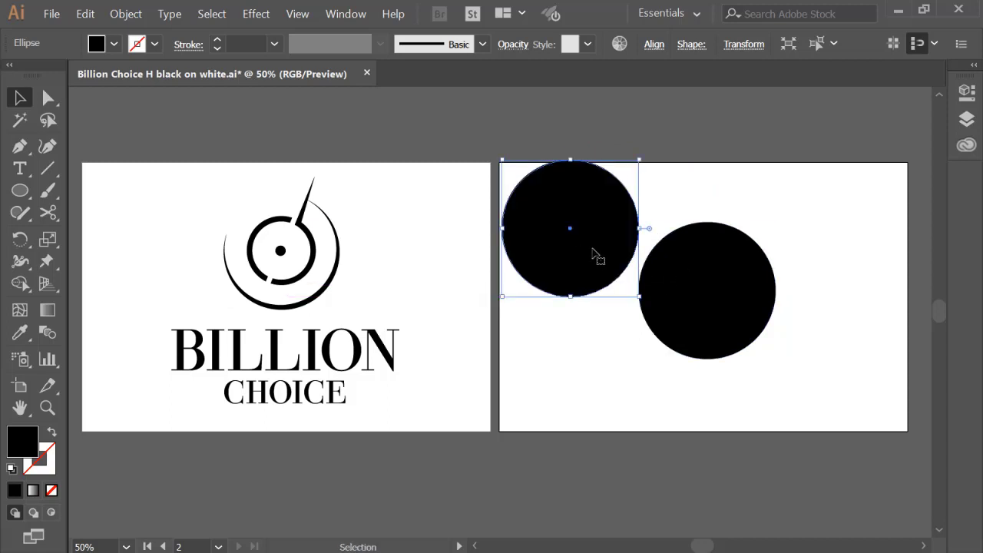
drag(586, 248, 592, 255)
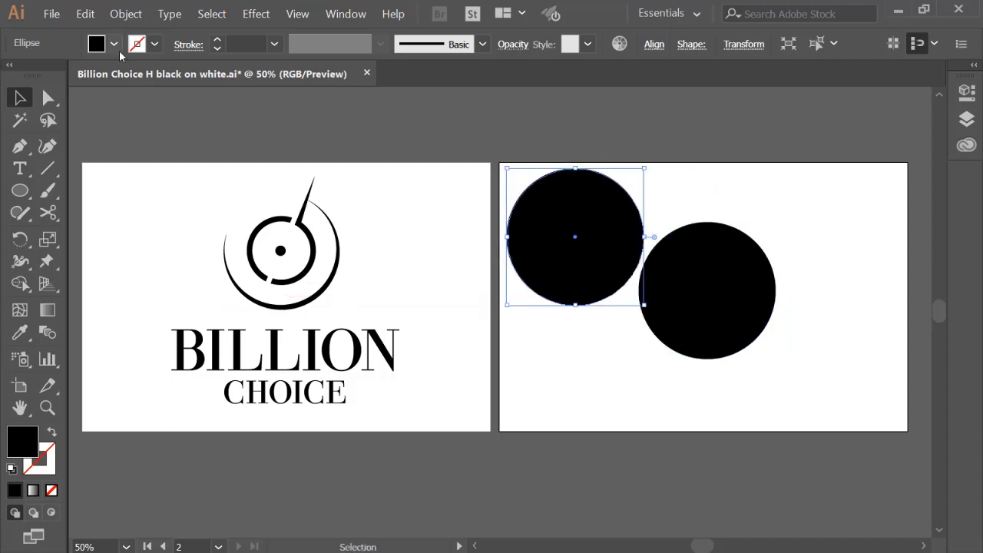
click(114, 44)
click(38, 75)
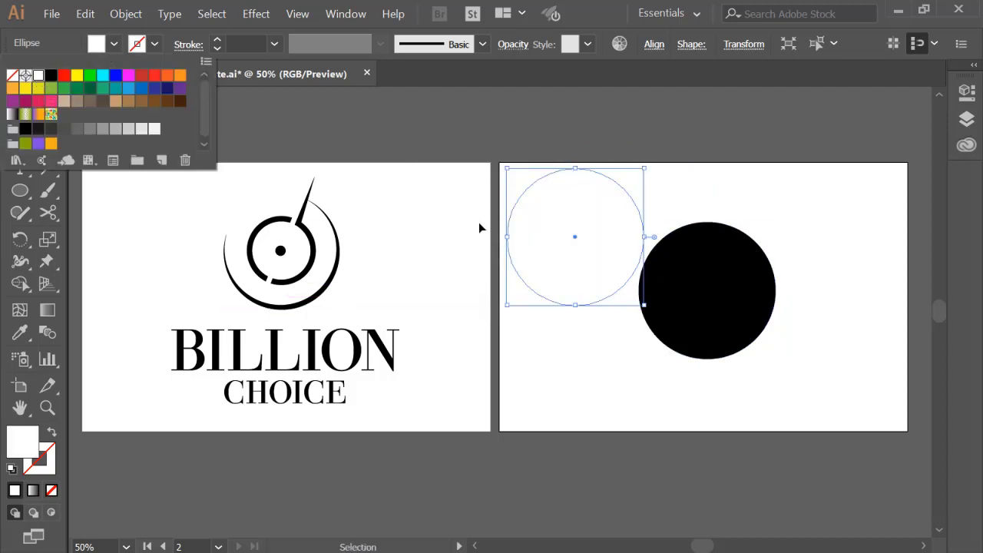
drag(552, 223, 681, 270)
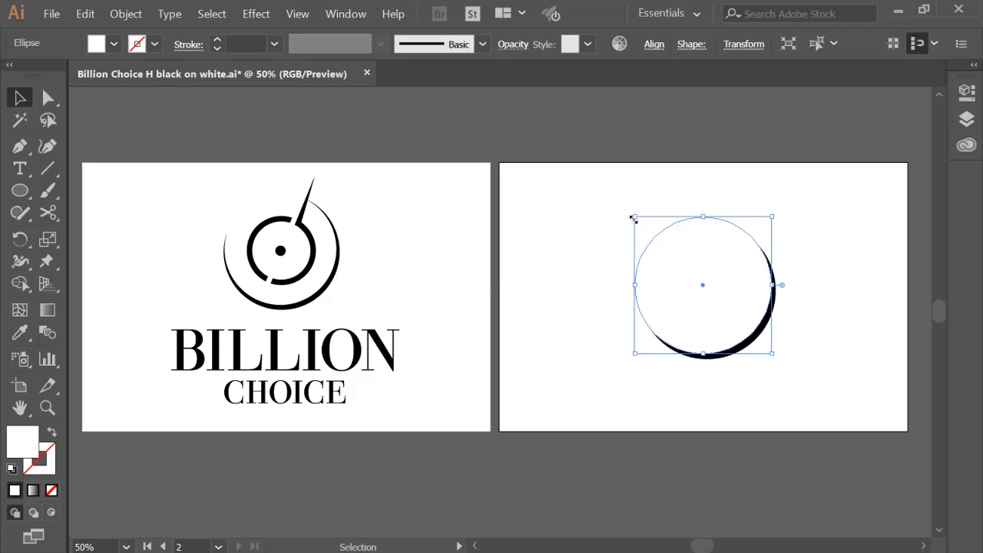
Step: Slightly resize the white circle, then turn off View > Snap to Point
drag(633, 219, 634, 217)
drag(636, 216, 637, 213)
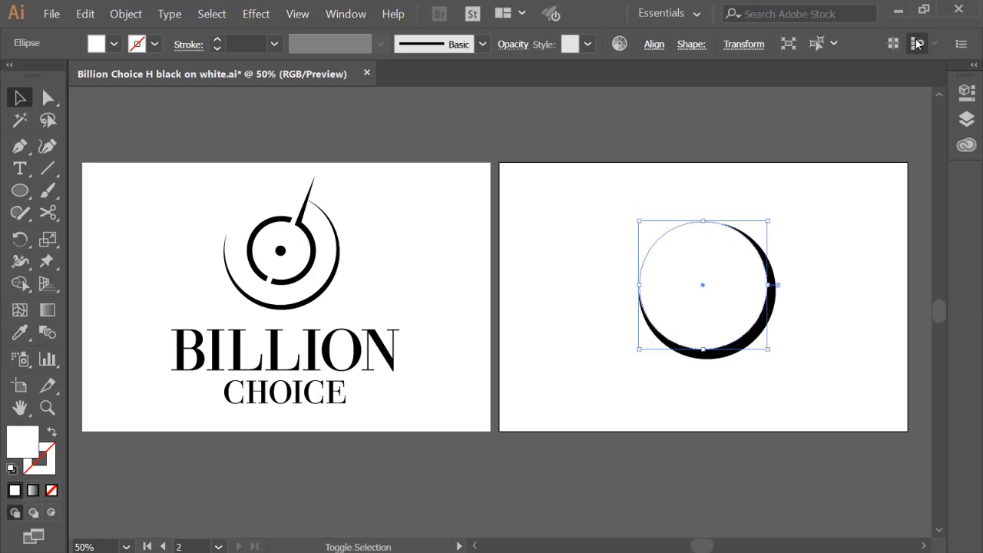
click(298, 15)
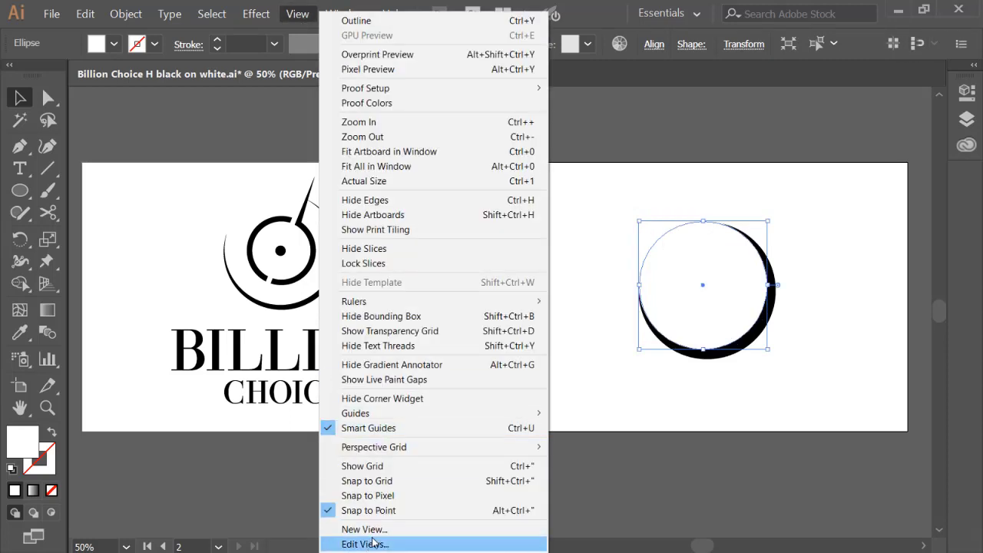
click(373, 513)
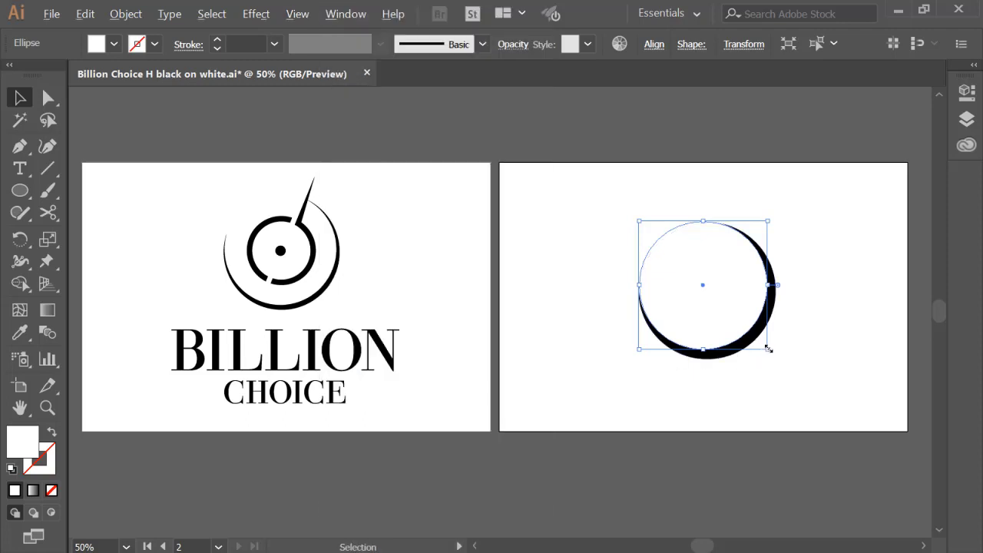
Step: Enlarge the white circle and nudge it down and right with the arrow keys
drag(768, 349, 770, 354)
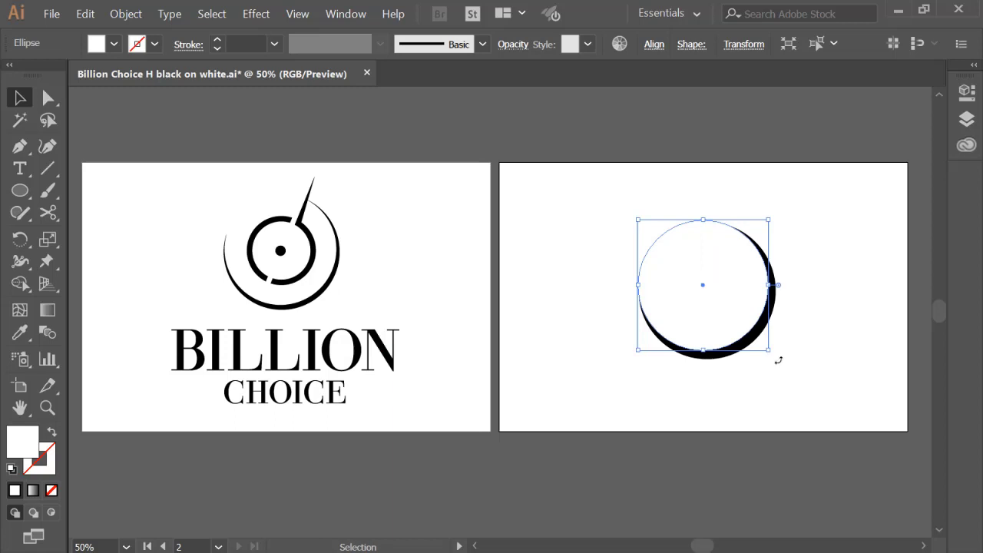
key(Right)
key(Right)
key(Down)
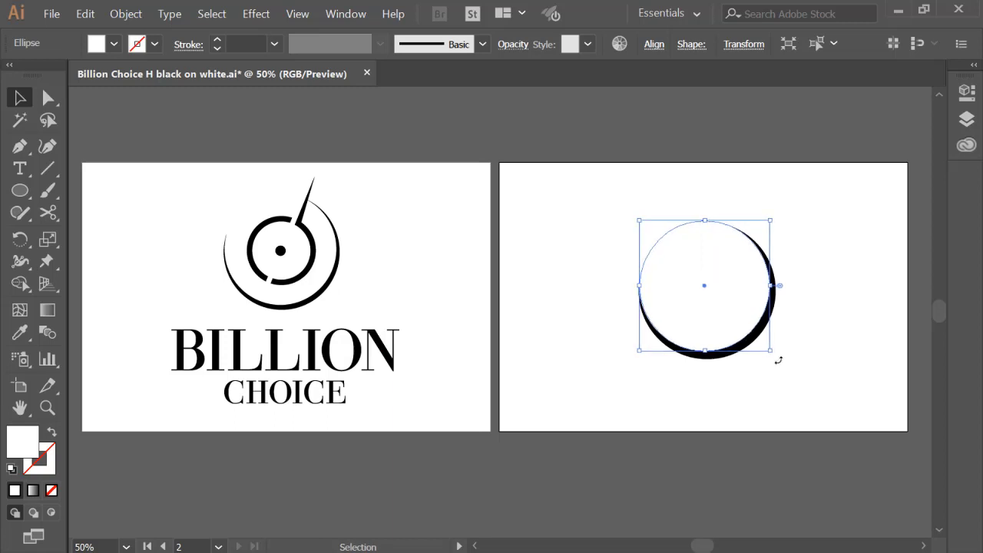
key(Right)
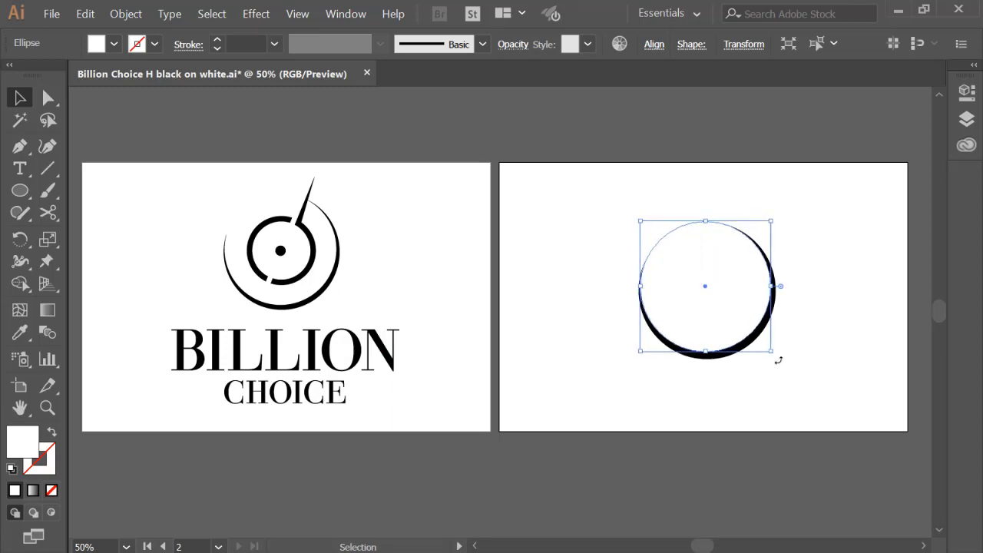
key(Down)
key(Right)
key(Down)
key(Right)
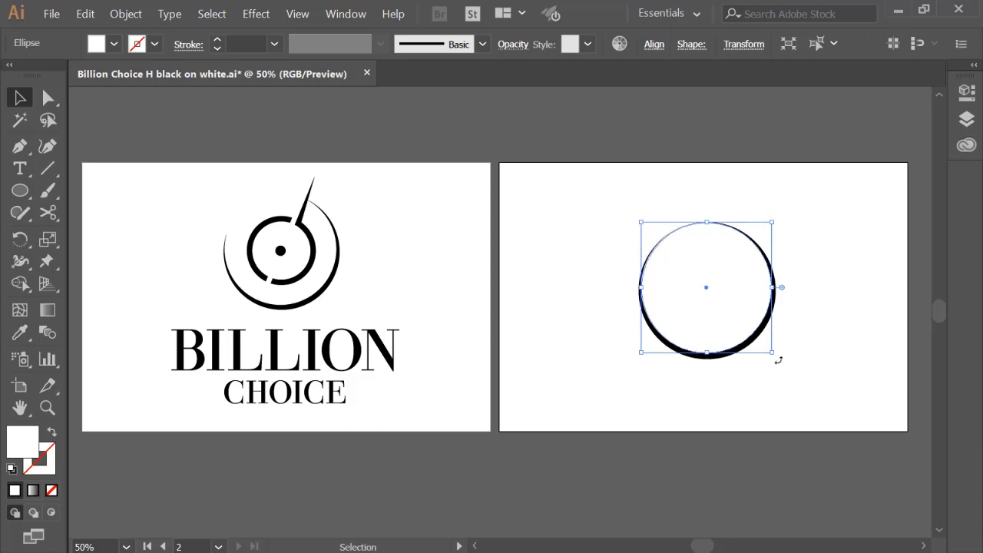
key(Down)
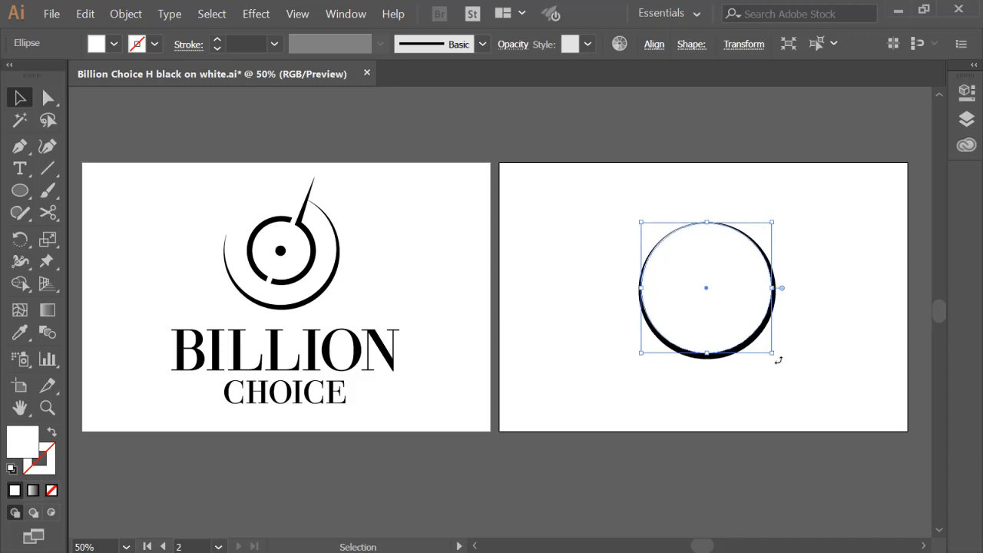
key(Down)
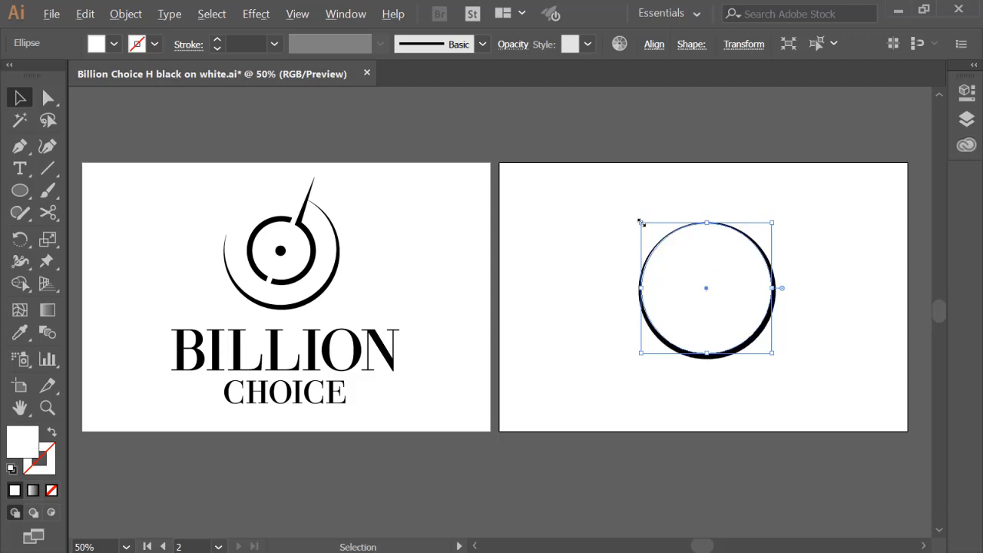
drag(641, 222, 641, 221)
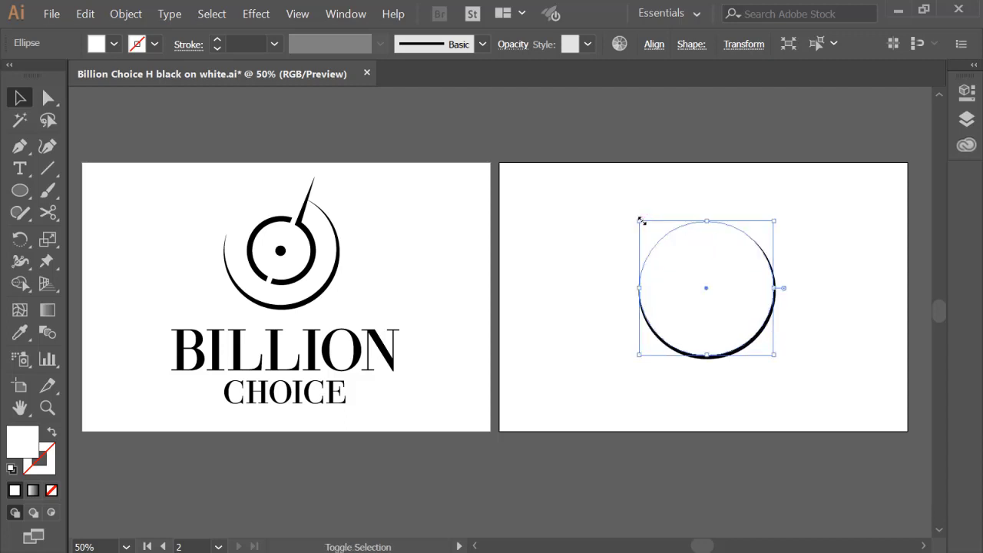
Step: Fine-tune the white circle's size, deselecting to check the black crescent edge
click(600, 203)
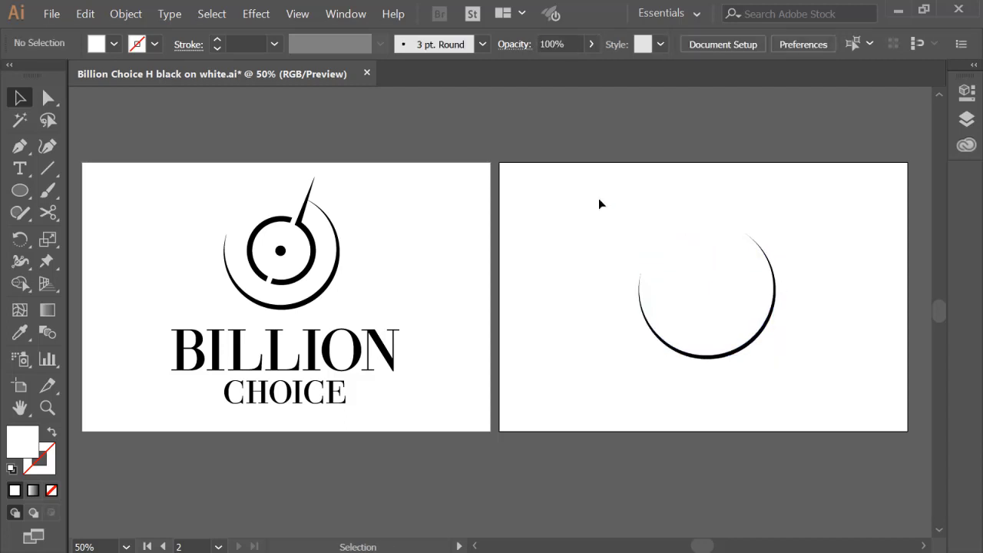
click(704, 266)
drag(640, 219, 637, 222)
click(784, 220)
click(702, 281)
Step: Zoom in on the crescent and check the white circle's 430 px size
click(833, 269)
key(z)
click(755, 272)
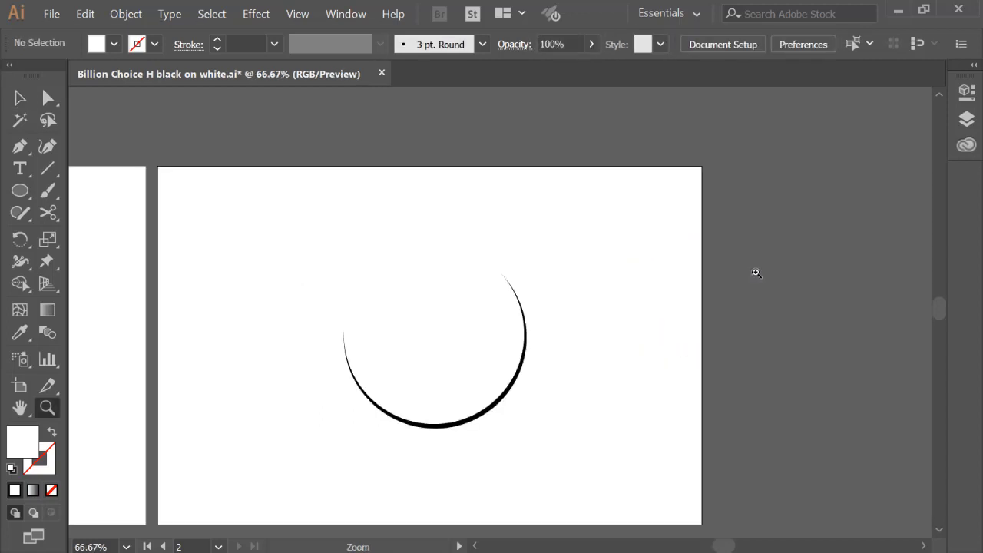
click(20, 98)
click(379, 248)
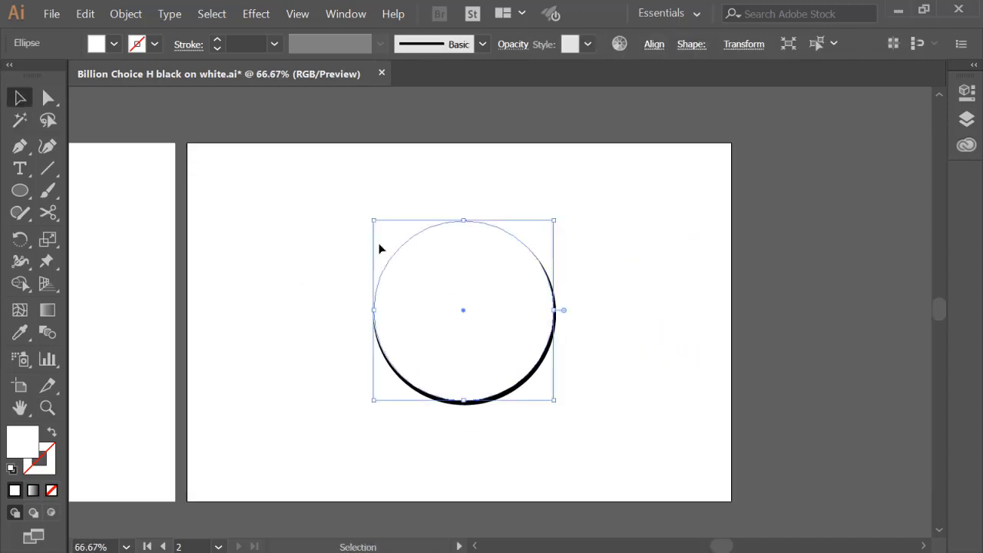
drag(371, 219, 375, 223)
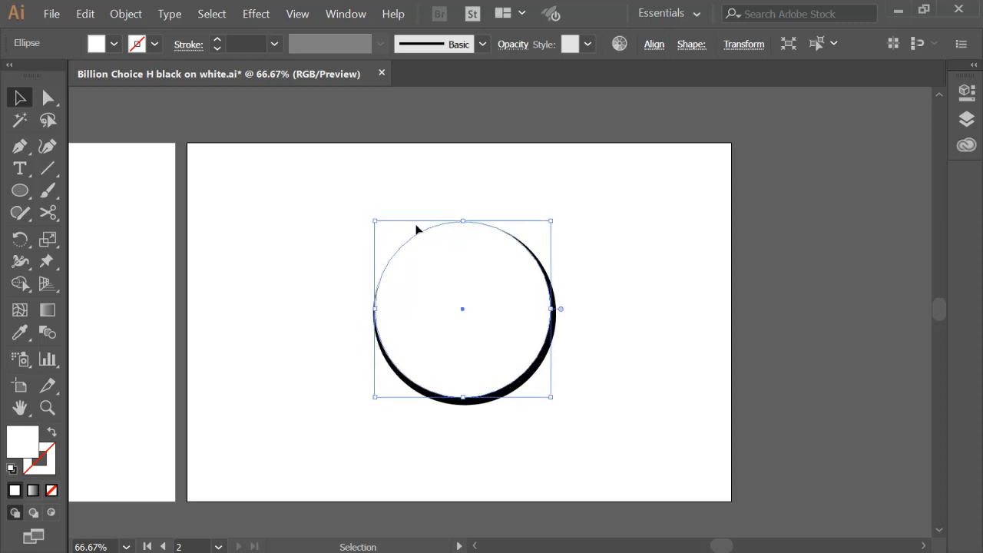
Step: Zoom back out to view both artboards and return to the Selection tool
click(424, 152)
key(z)
alt+click(401, 281)
alt+click(401, 281)
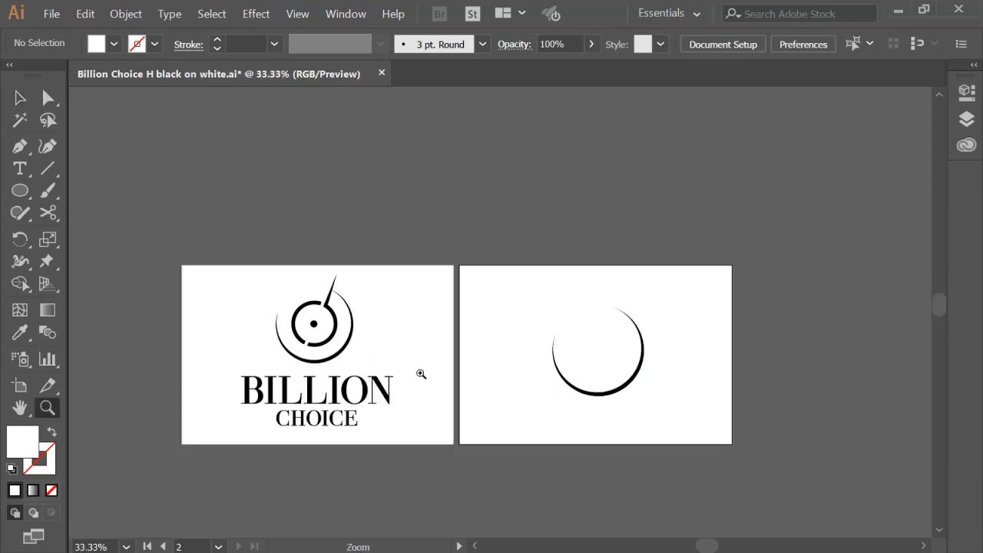
click(473, 352)
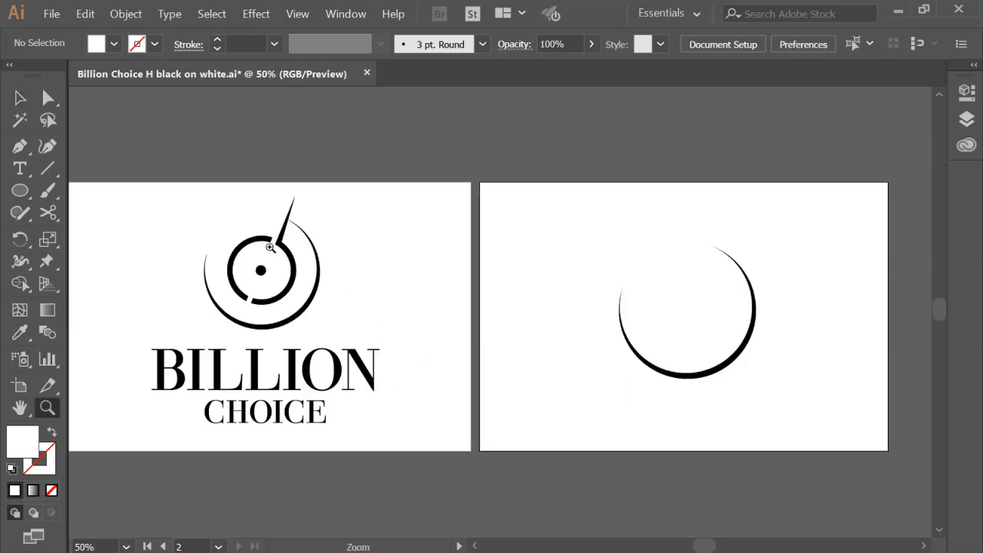
click(20, 97)
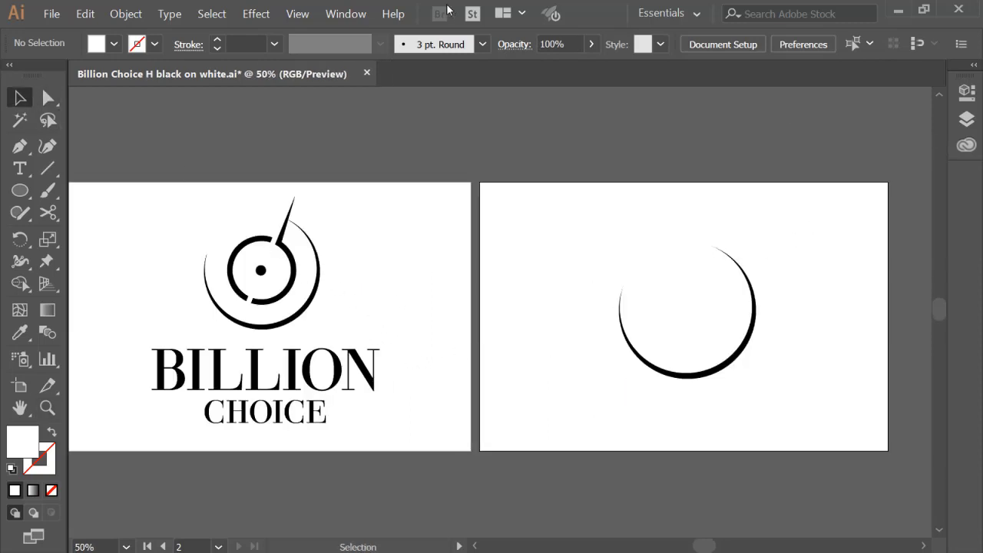
Step: Open the Pathfinder panel from the Window menu
click(346, 15)
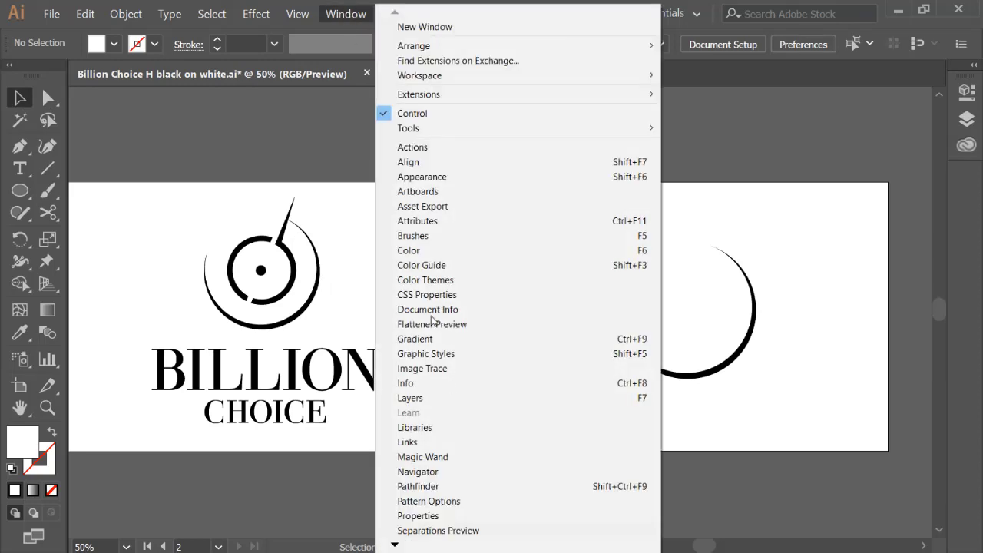
click(444, 486)
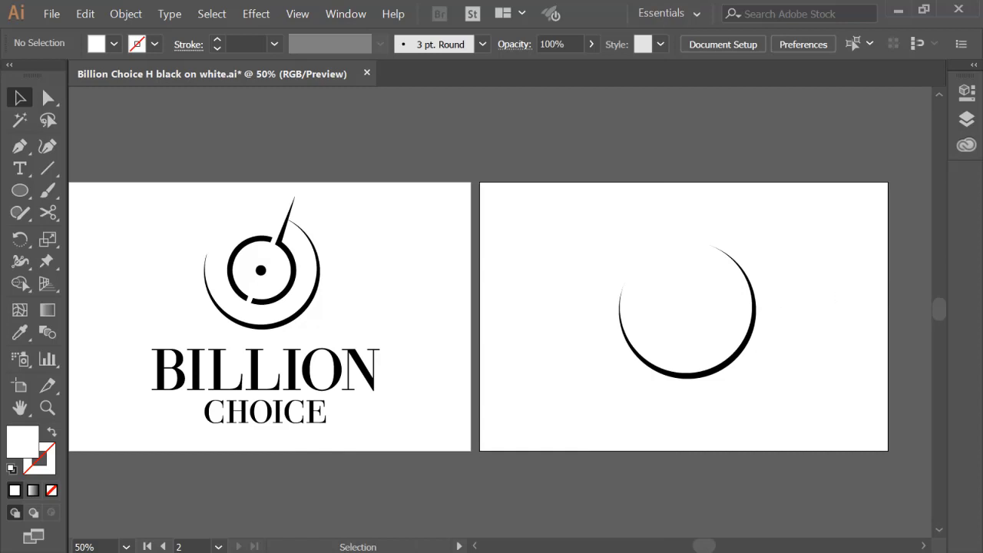
click(347, 16)
click(349, 17)
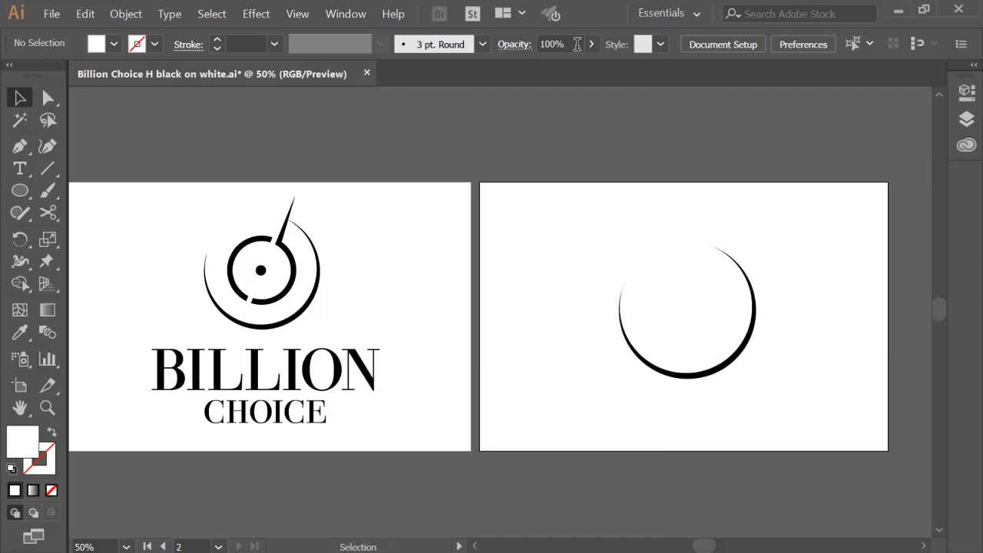
Step: Show the Properties panel and marquee-select both circles on artboard 2
click(972, 64)
click(783, 82)
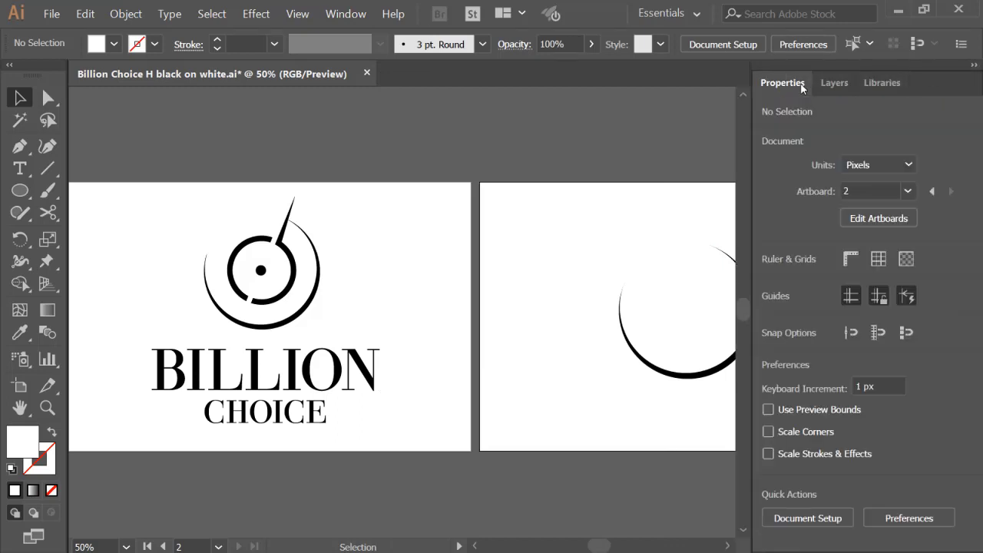
drag(540, 214, 474, 391)
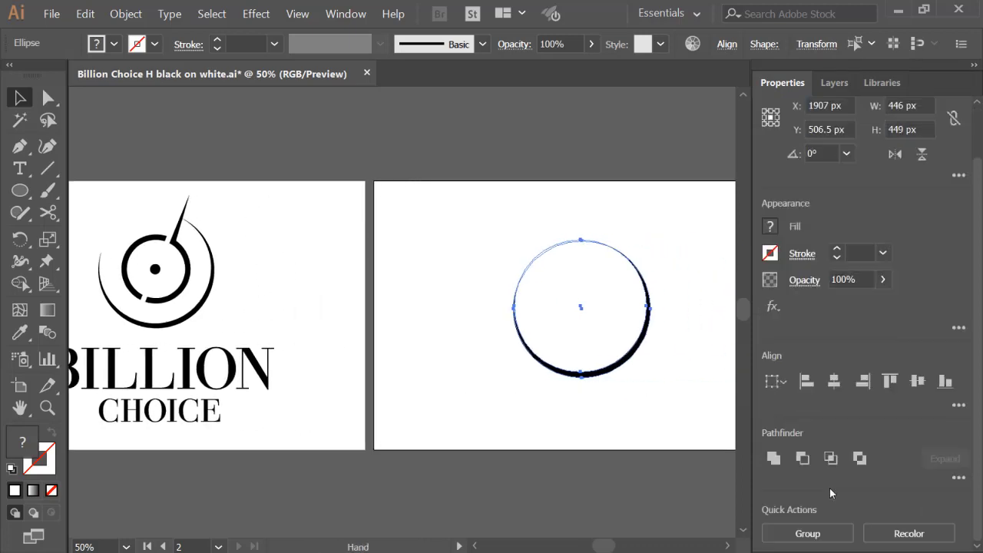
Step: Apply Pathfinder Minus Front and reselect the resulting crescent arc
scroll(826, 390, down, 2)
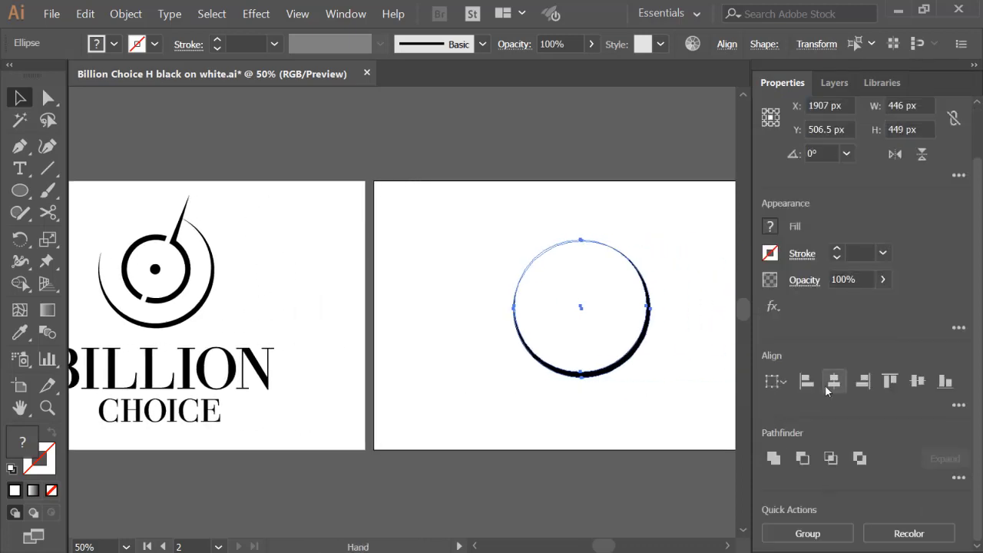
click(805, 463)
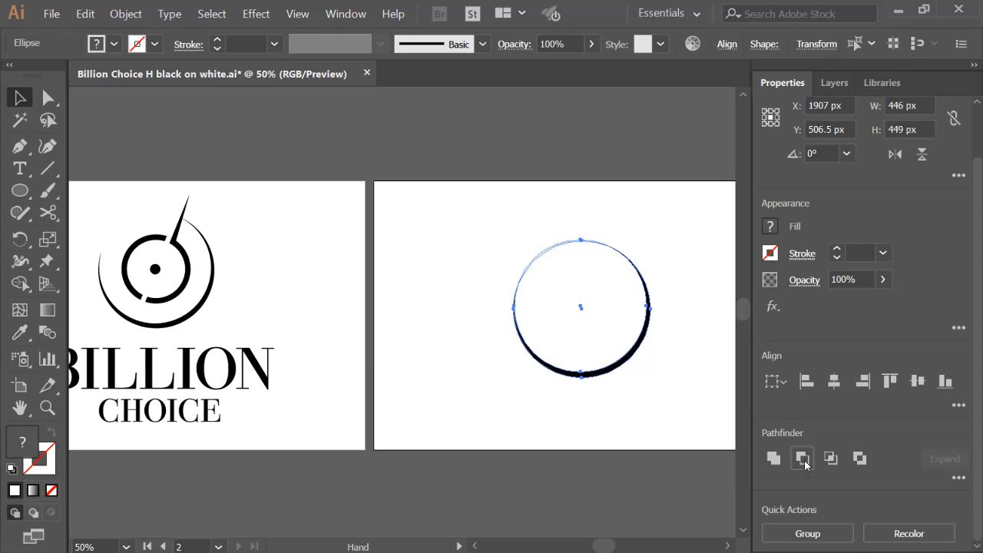
drag(438, 222, 684, 459)
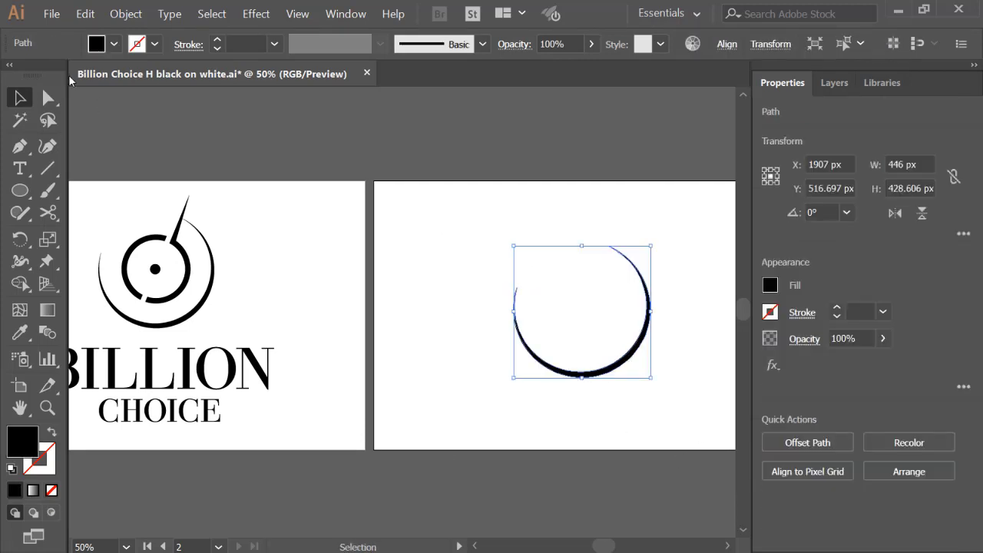
Step: Inspect the arc's anchor points up close, then return to 50% zoom
click(48, 98)
drag(563, 308, 710, 432)
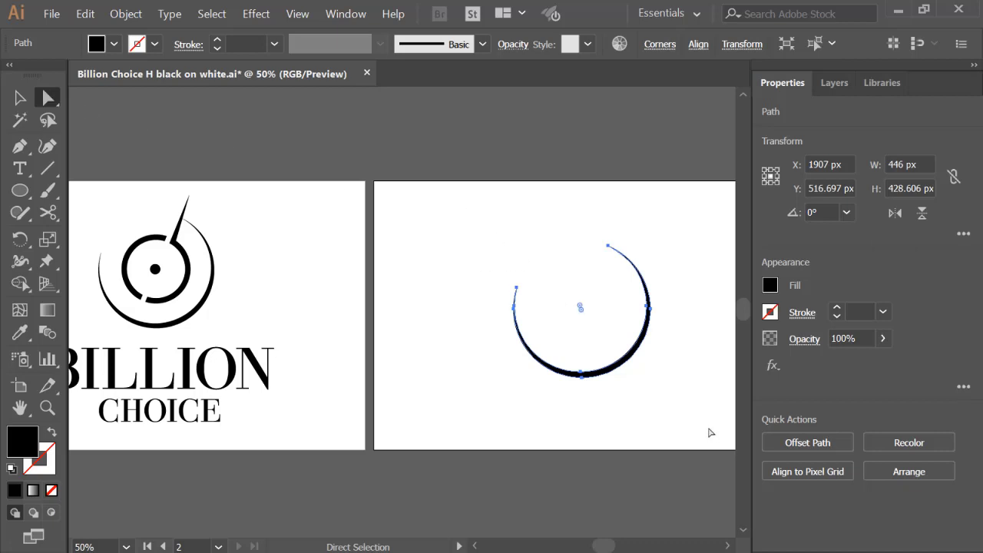
key(z)
drag(496, 215, 630, 359)
alt+click(467, 377)
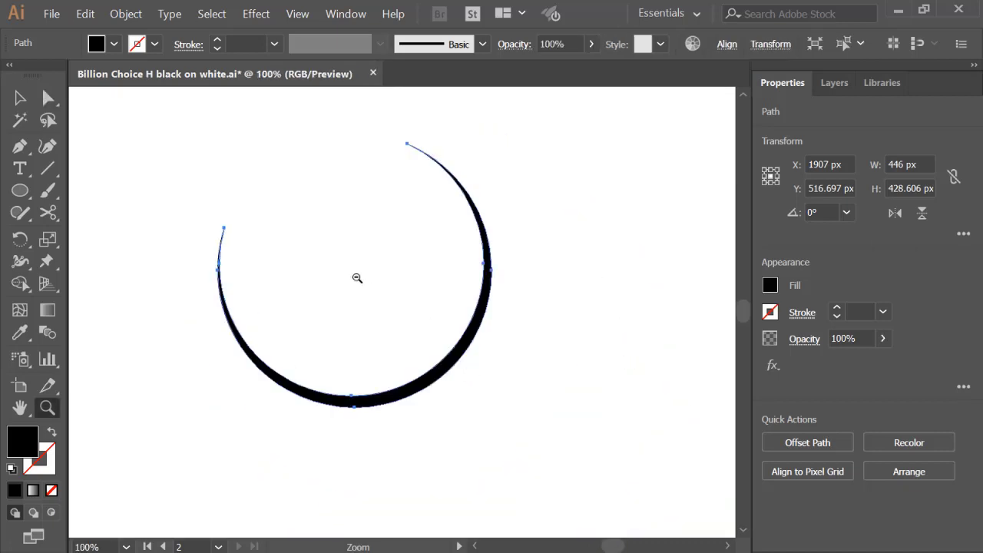
alt+click(354, 277)
alt+click(345, 315)
click(342, 323)
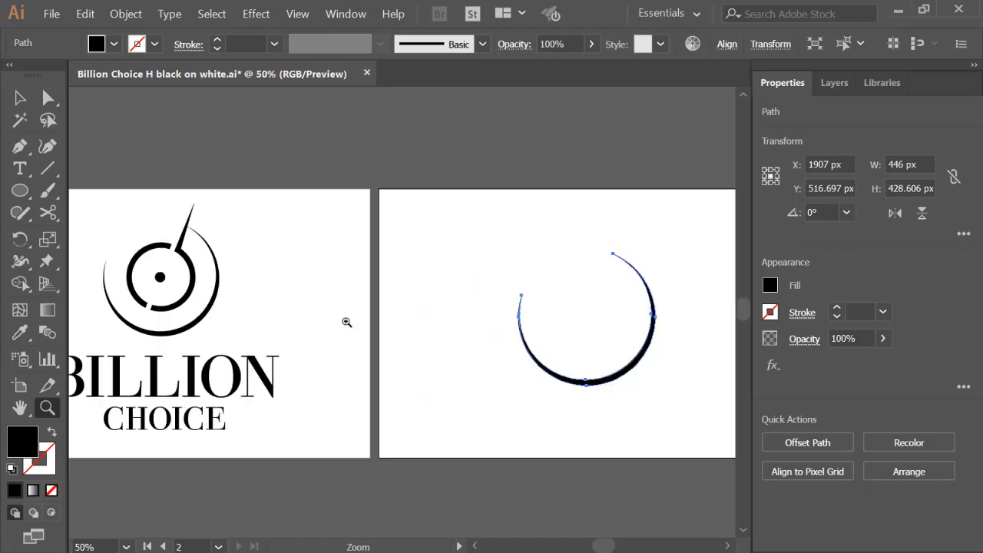
mouse_move(417, 320)
mouse_down()
mouse_move(428, 327)
mouse_move(419, 314)
mouse_up()
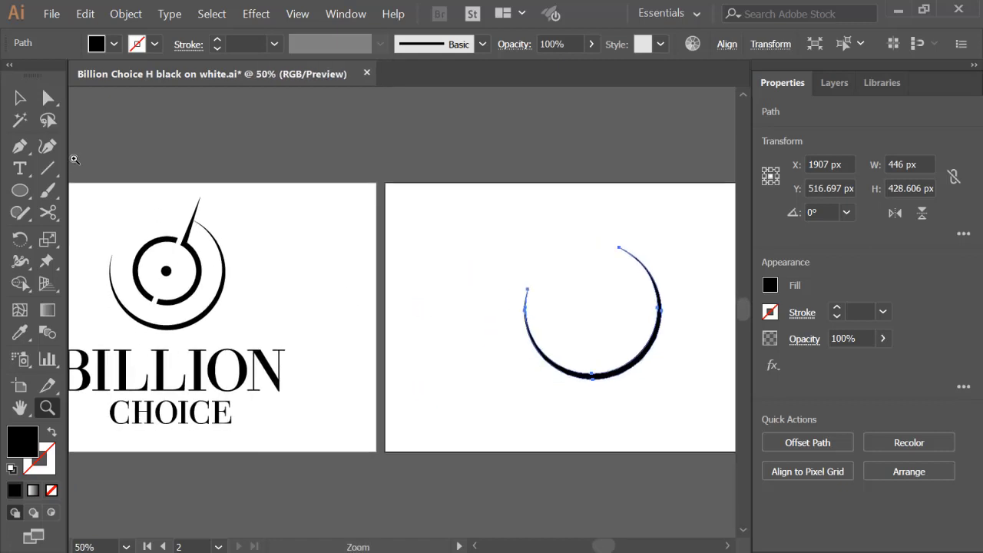
Step: Draw a black circle of about 370 px out from the arc's centre and nudge it upward
click(16, 192)
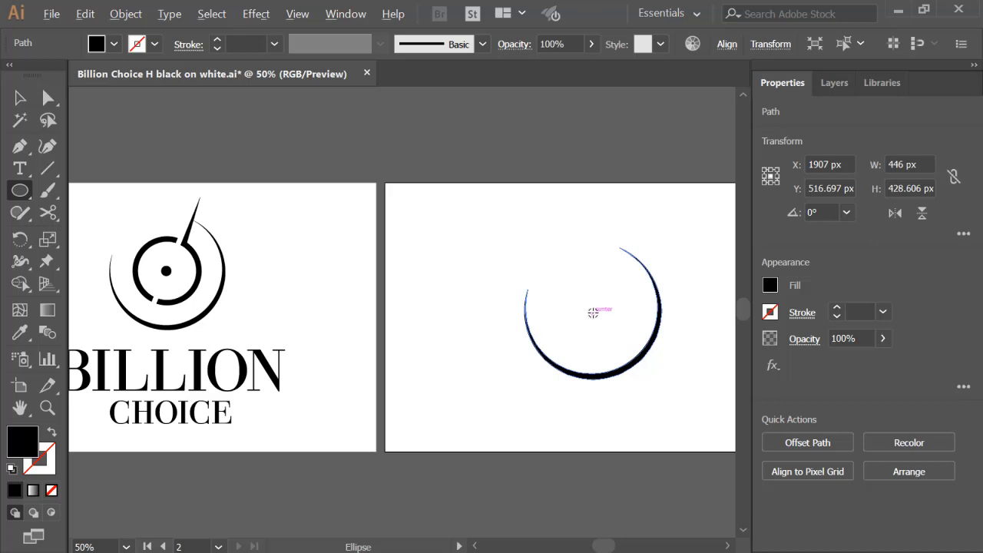
drag(593, 313, 611, 359)
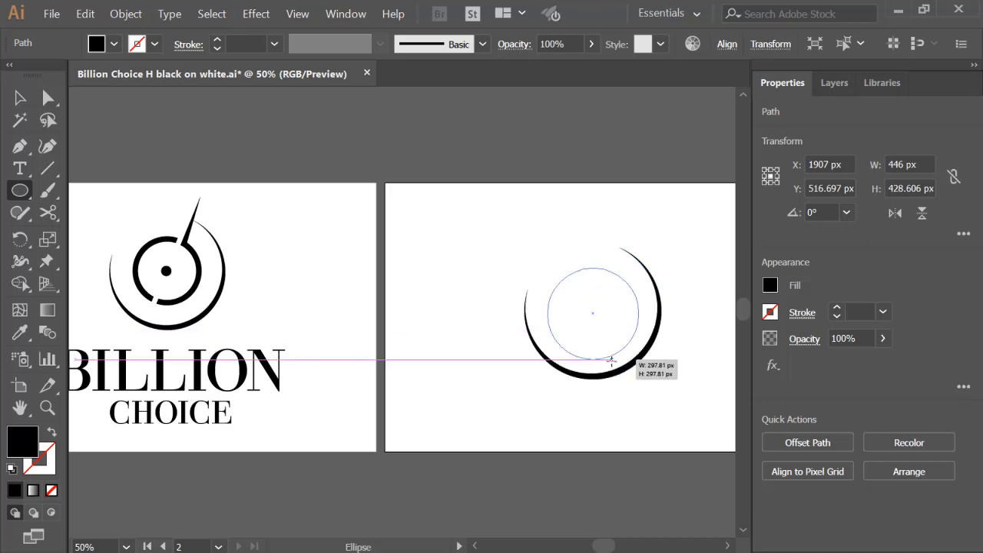
drag(612, 359, 612, 368)
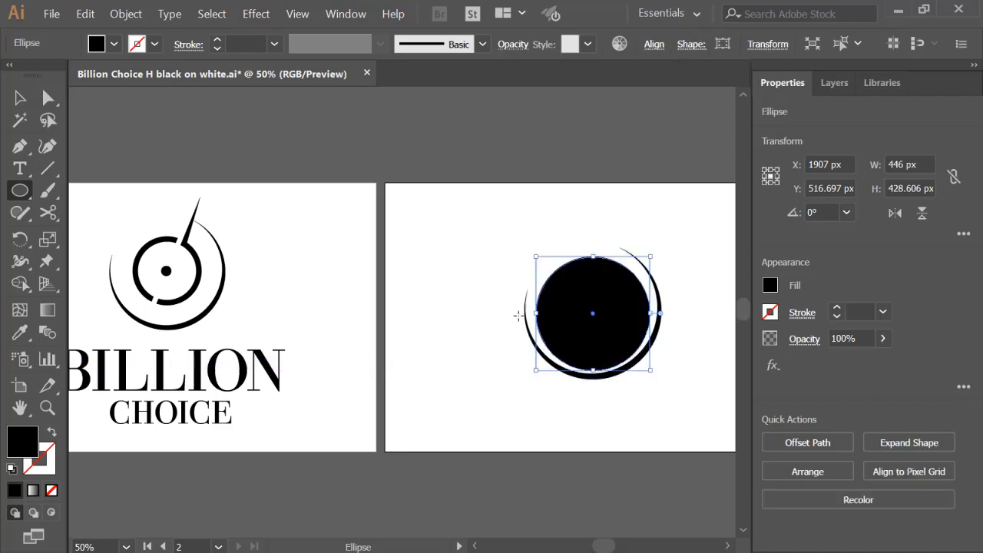
key(a)
drag(613, 301, 616, 296)
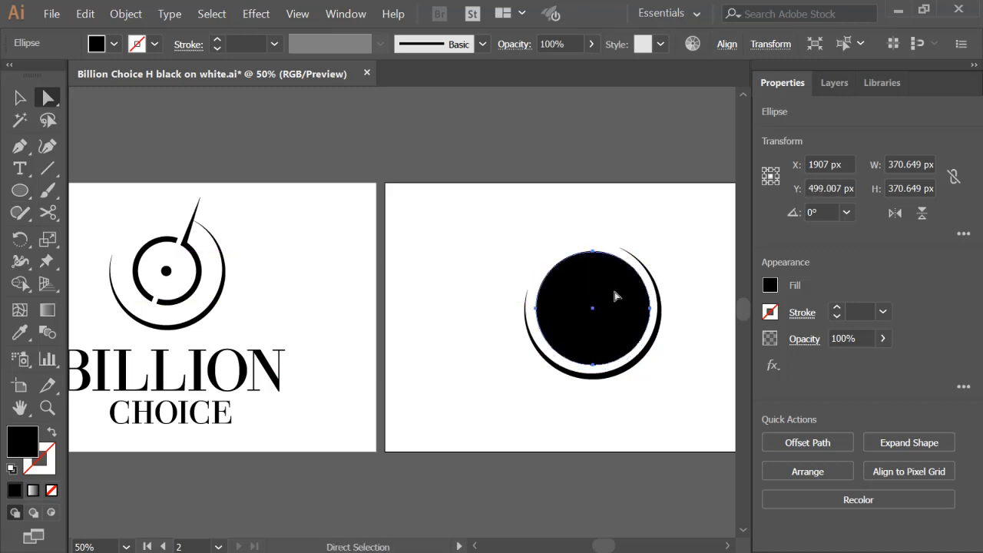
Step: Resize the black circle to about 275 px, undoing a trial duplicate
key(ctrl)
drag(649, 251, 634, 268)
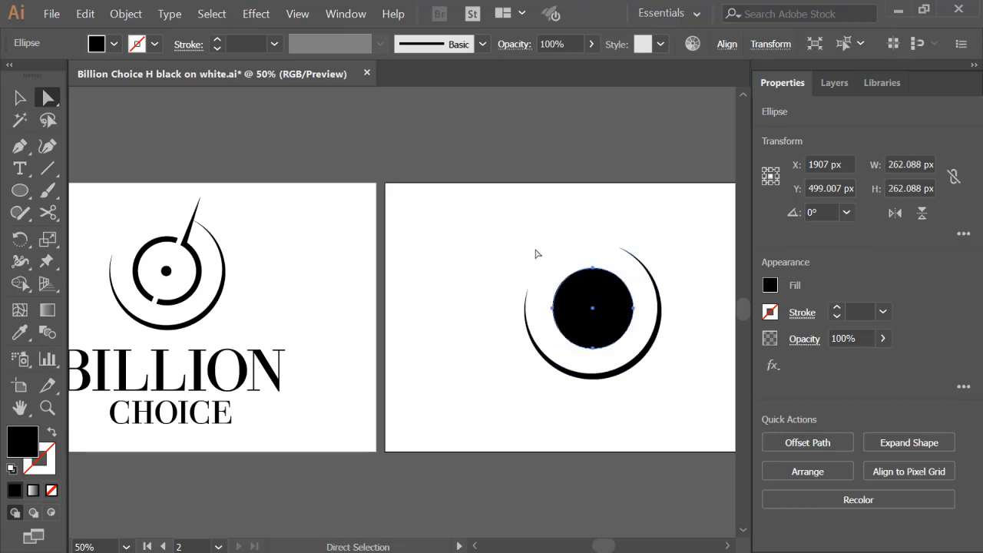
key(ctrl)
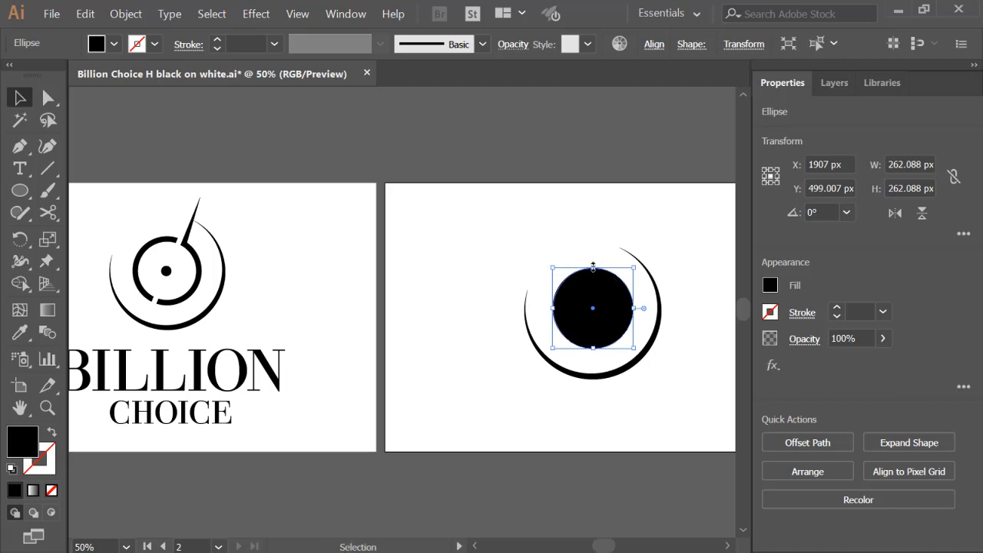
click(545, 228)
click(628, 295)
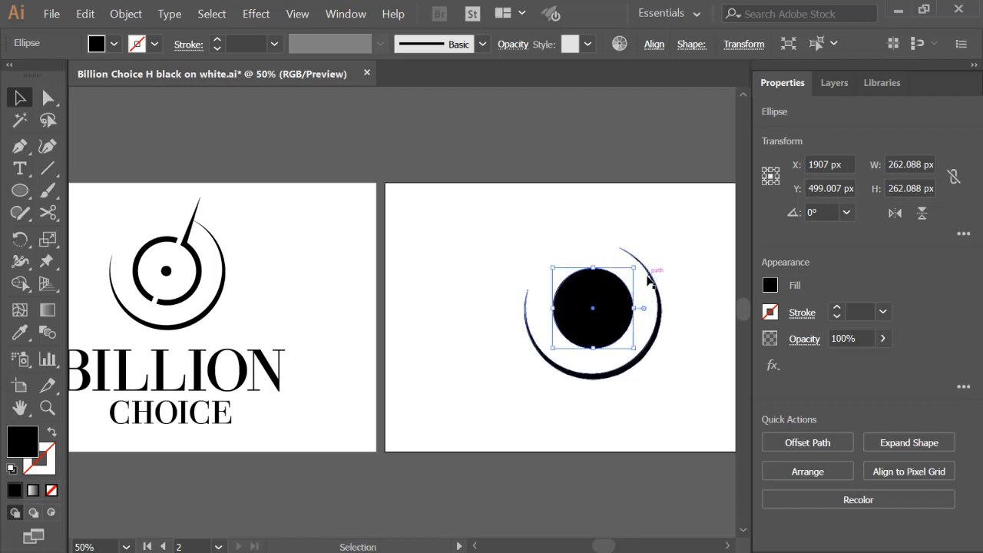
drag(633, 266, 635, 265)
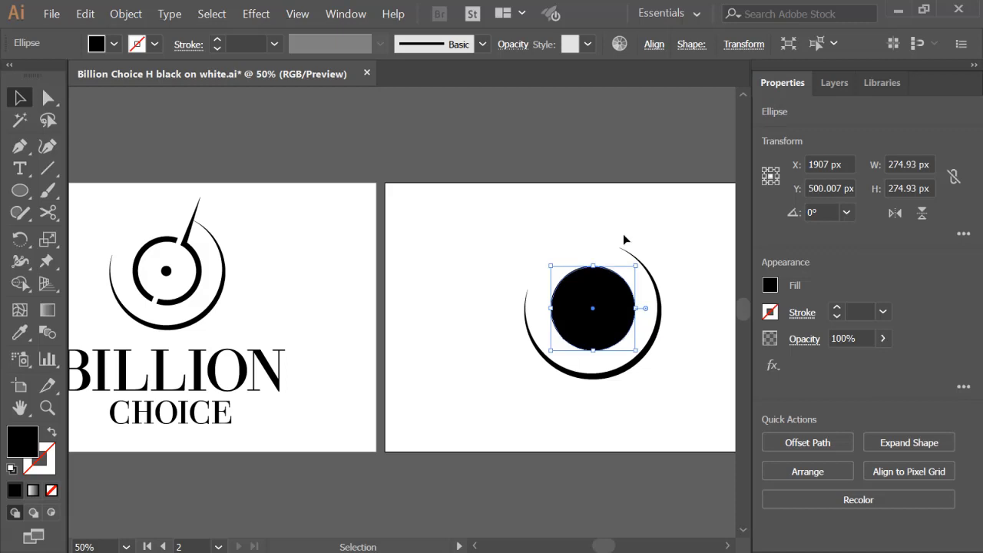
drag(590, 304, 495, 221)
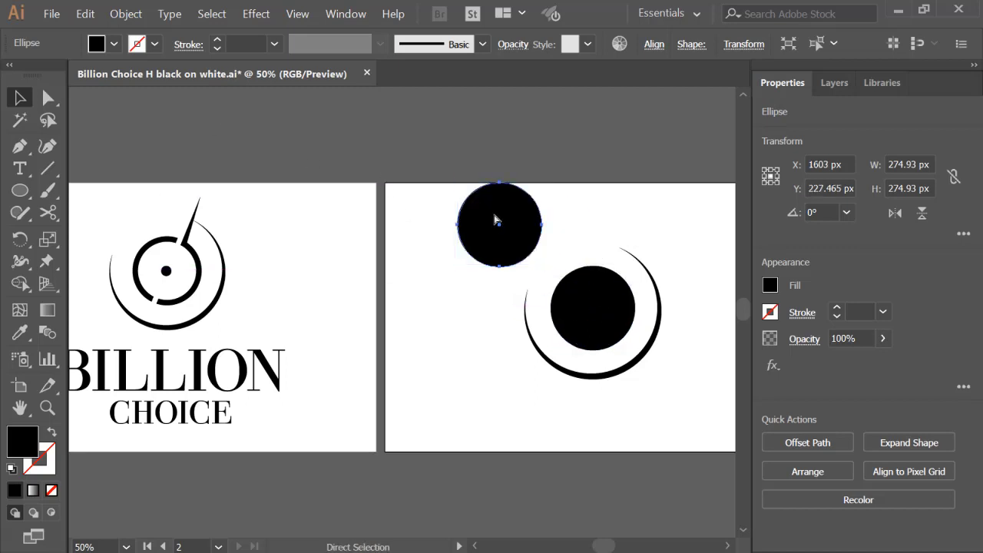
key(ctrl+z)
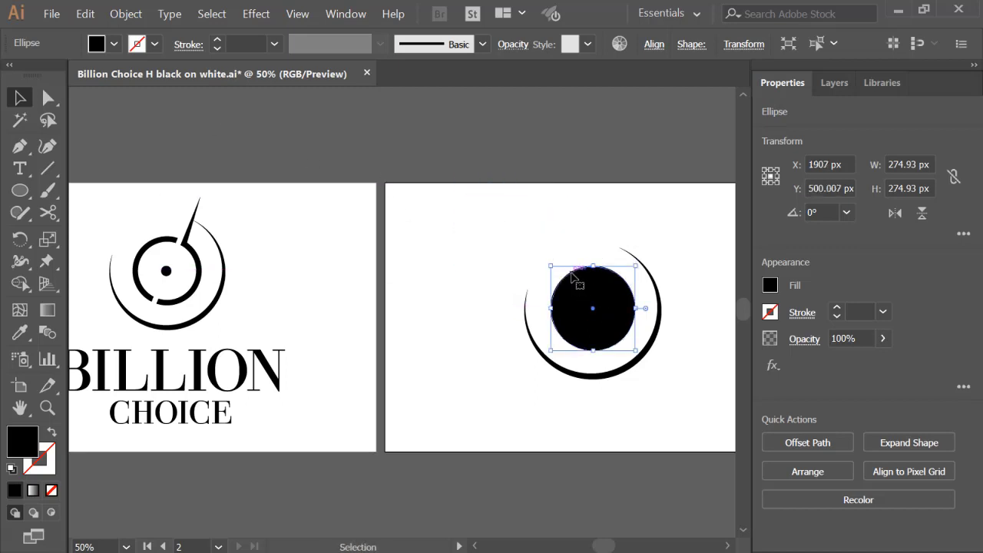
Step: Change the centre circle's fill to white from the control bar swatches
click(114, 44)
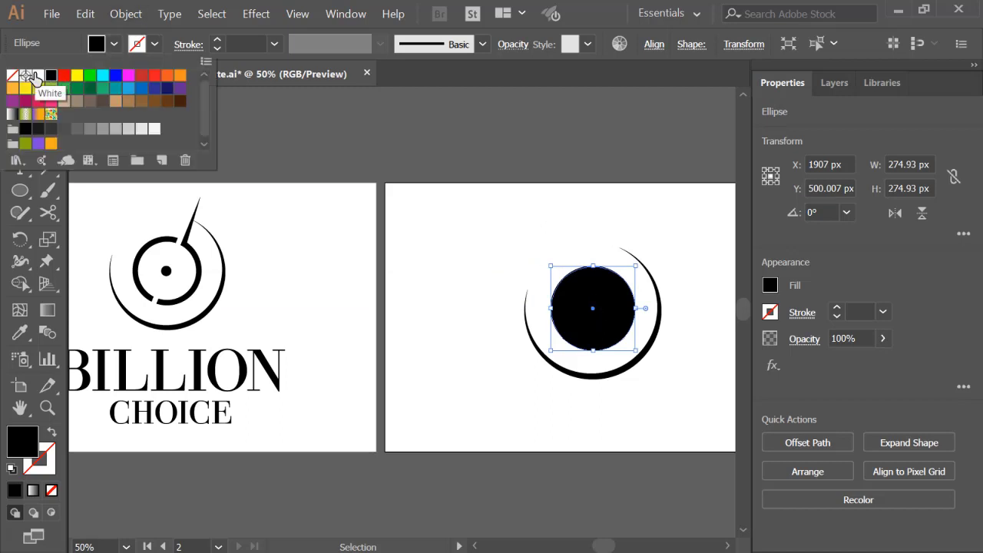
click(36, 77)
click(471, 211)
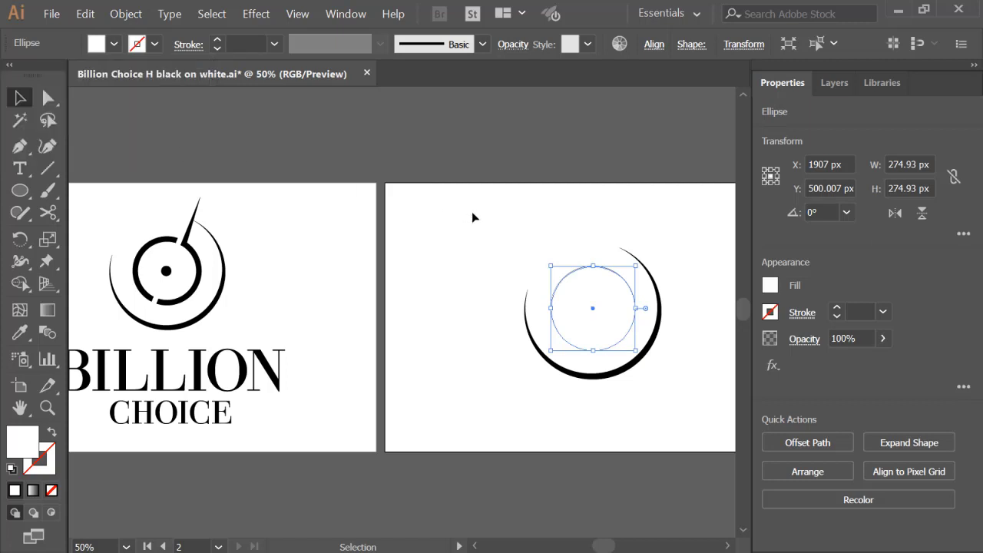
click(472, 262)
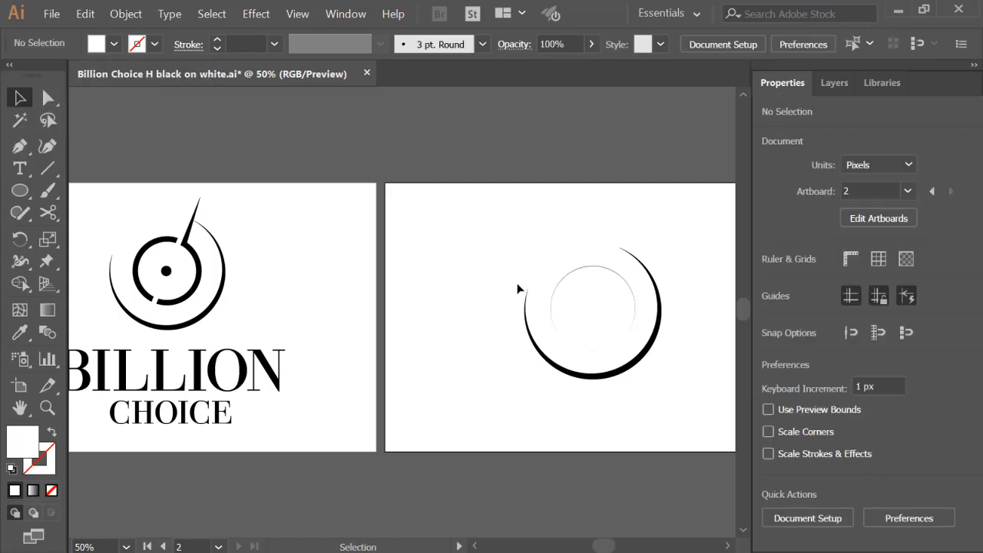
Step: Shrink the white circle to 215.266 px, leaving a thick black ring
click(576, 289)
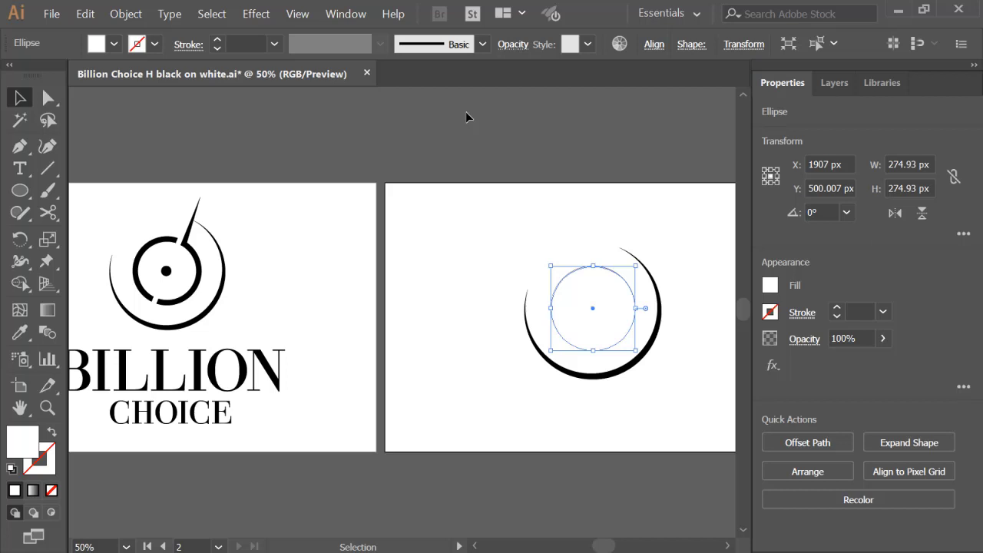
click(466, 115)
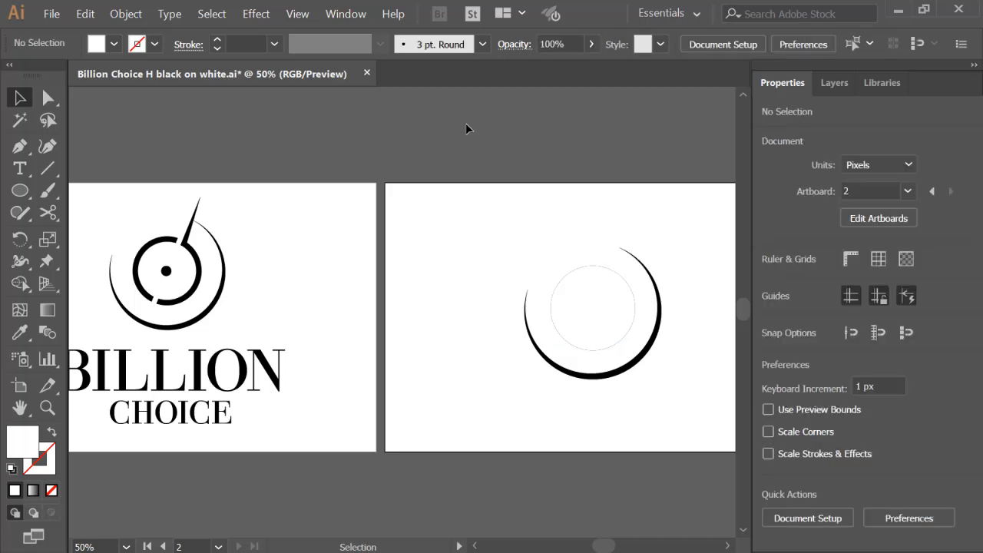
click(584, 301)
drag(636, 265, 632, 274)
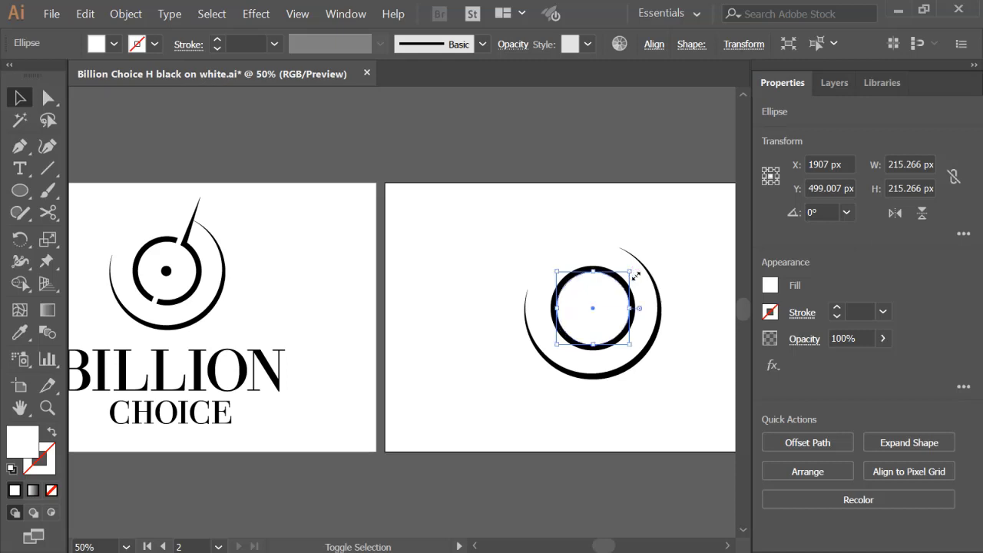
click(680, 296)
Step: Zoom in to check the ring, then return to a 50% view of both artboards
key(z)
click(645, 325)
alt+click(368, 311)
alt+click(368, 311)
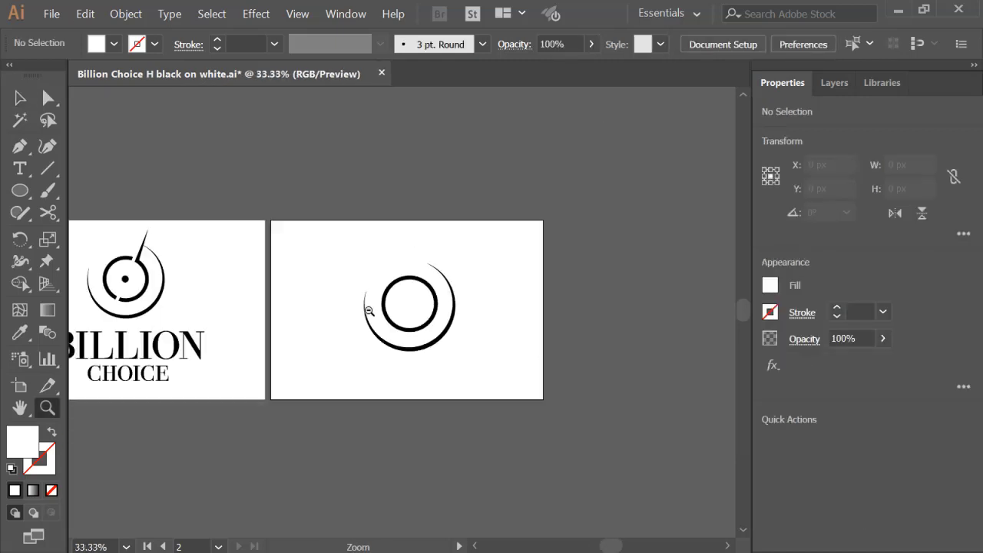
alt+click(369, 310)
click(381, 313)
click(378, 313)
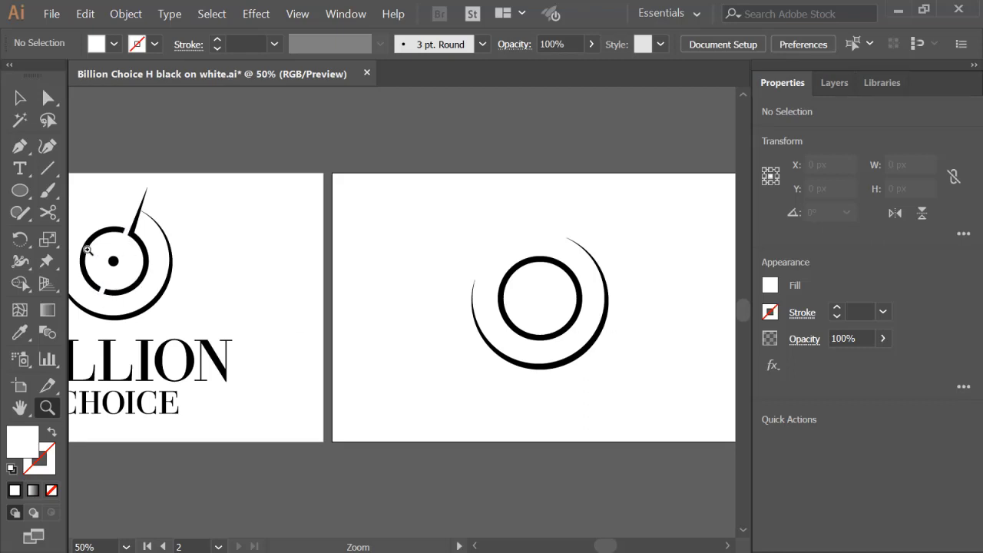
Step: Draw a small rectangle on the inner ring's edge with the Rectangle Tool
click(556, 313)
click(415, 296)
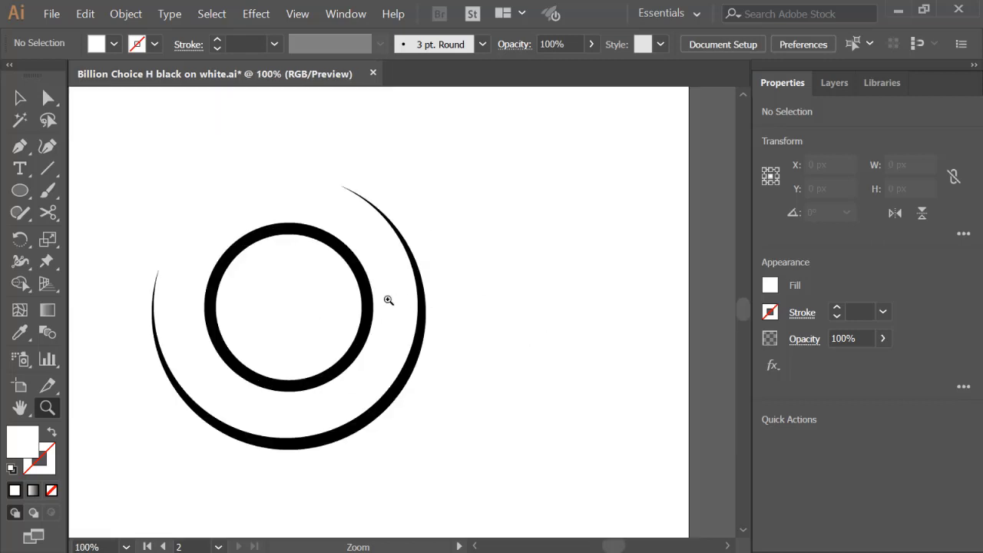
click(386, 300)
click(300, 283)
drag(390, 309, 279, 202)
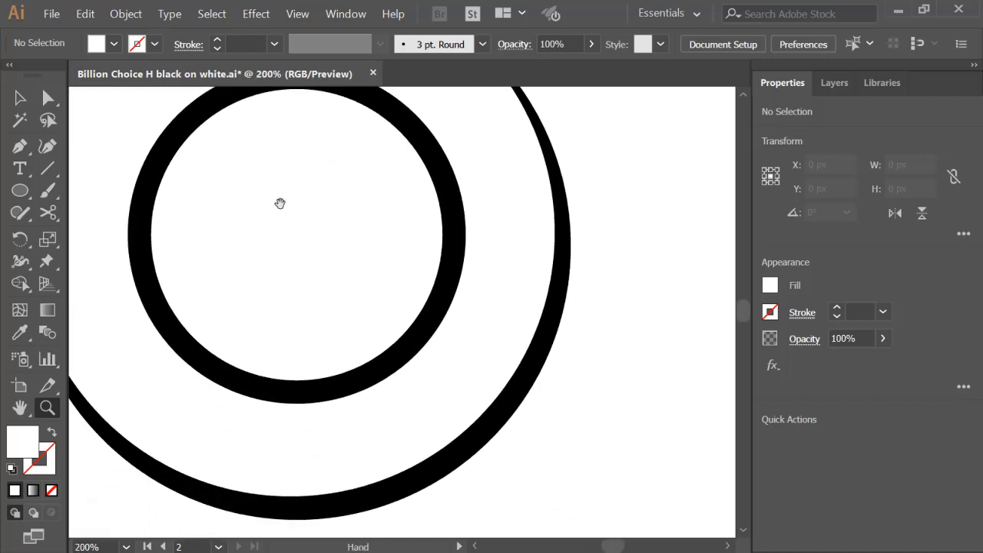
click(20, 191)
click(77, 193)
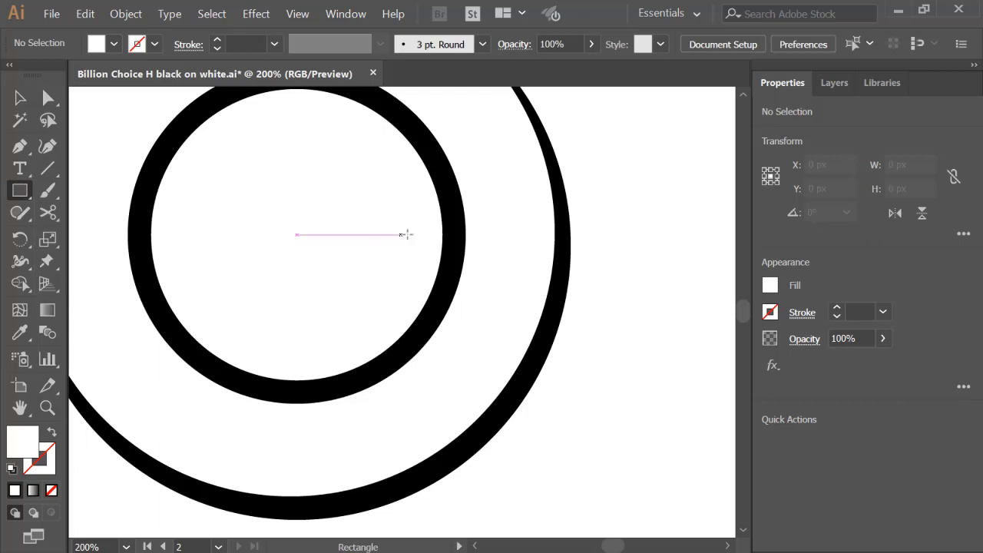
drag(443, 229, 467, 244)
drag(389, 263, 469, 296)
Step: Move the rectangle to the ring's top centre and stretch it to 18.833 × 288.458 px
click(20, 97)
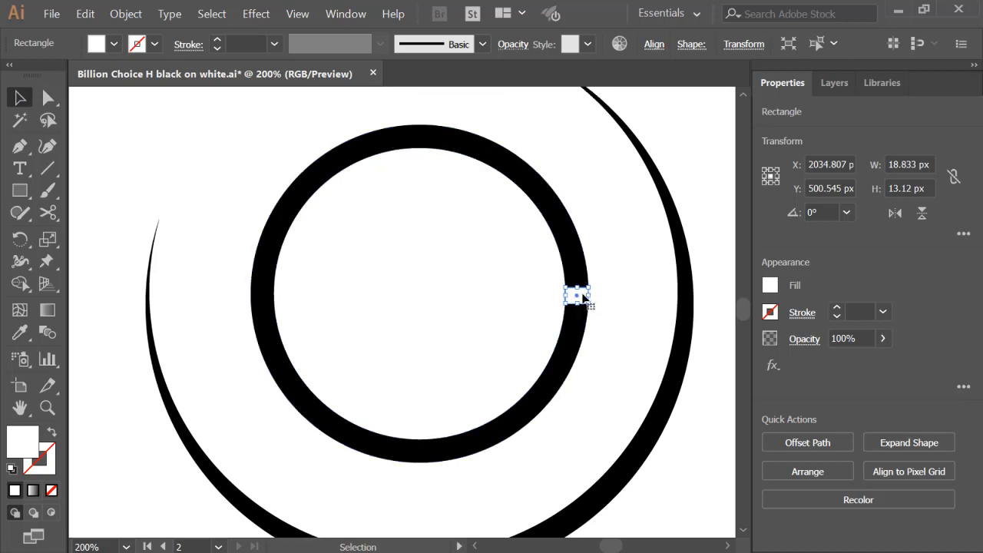
drag(583, 295, 414, 134)
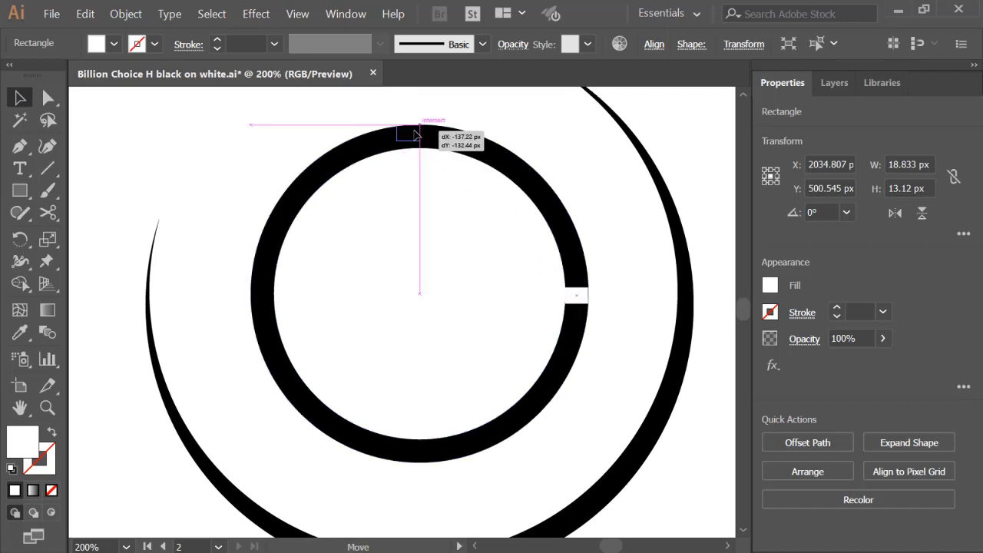
drag(417, 134, 408, 468)
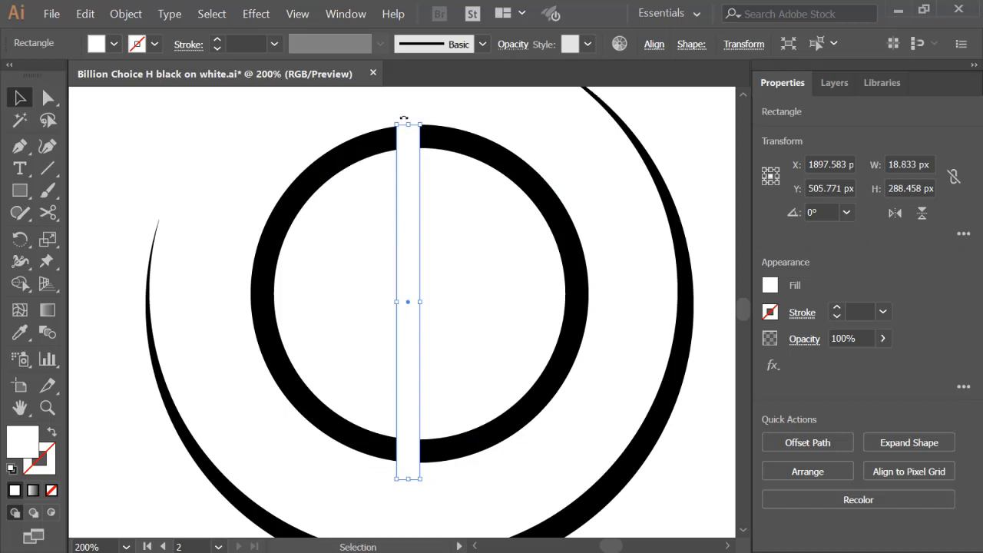
drag(406, 124, 404, 112)
Step: Unite the inner white circle and the black ring into one shape with Pathfinder
click(493, 247)
key(z)
click(445, 287)
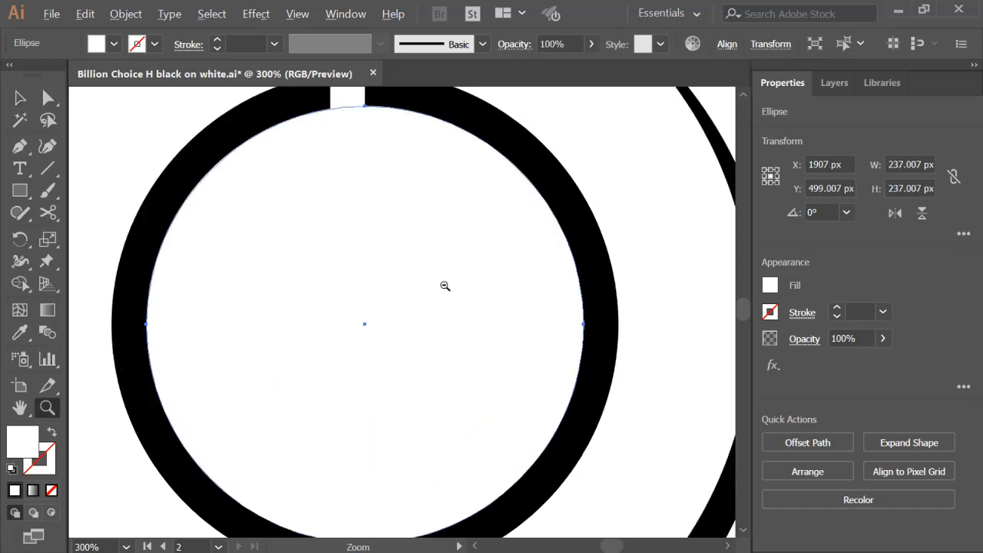
alt+click(429, 292)
alt+click(428, 291)
alt+click(429, 292)
alt+click(428, 291)
alt+click(429, 291)
alt+click(384, 361)
alt+click(346, 378)
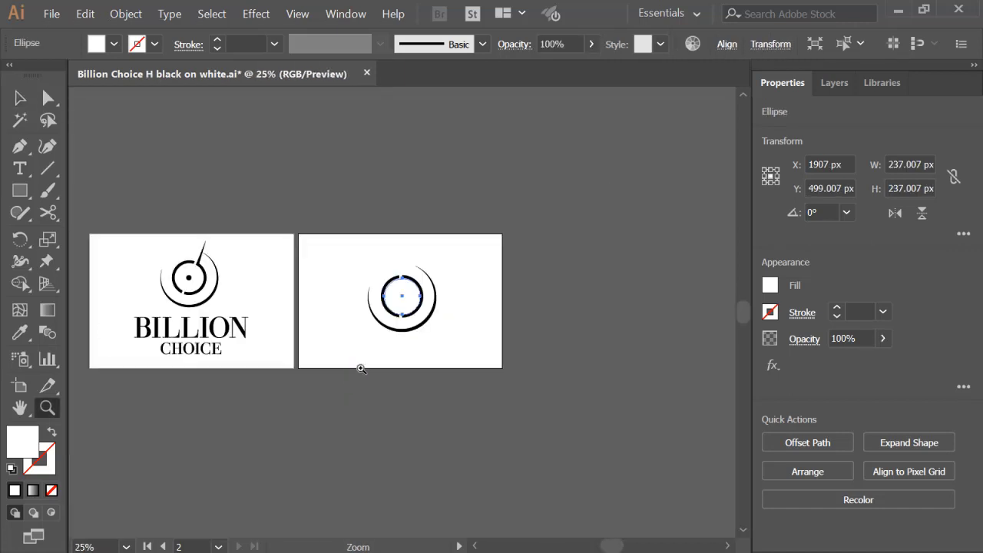
click(401, 310)
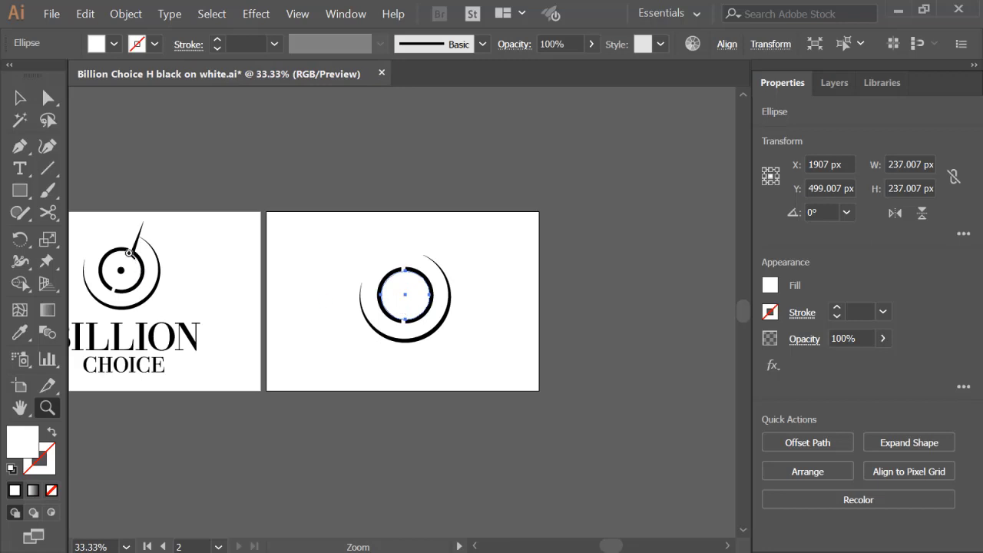
click(409, 290)
click(394, 340)
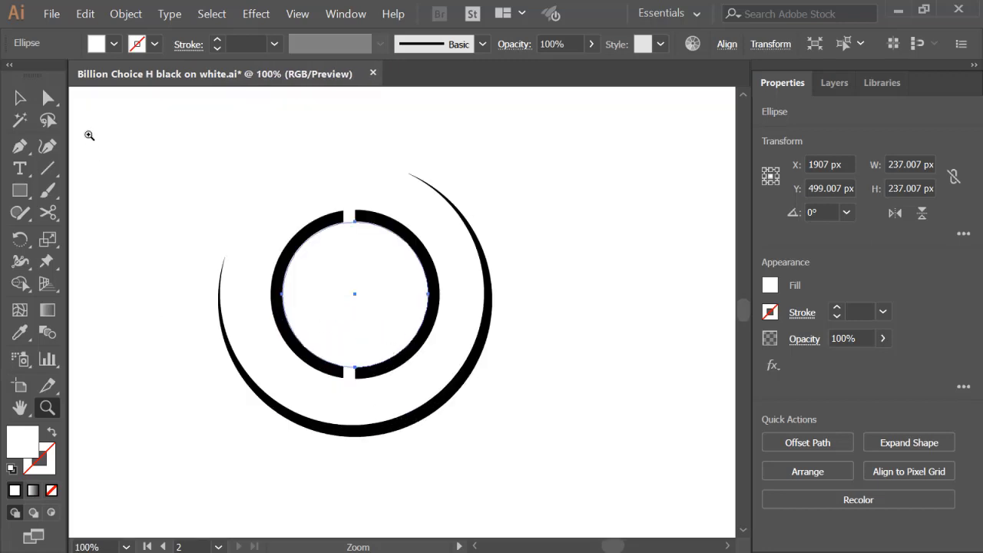
click(20, 97)
drag(277, 224, 324, 261)
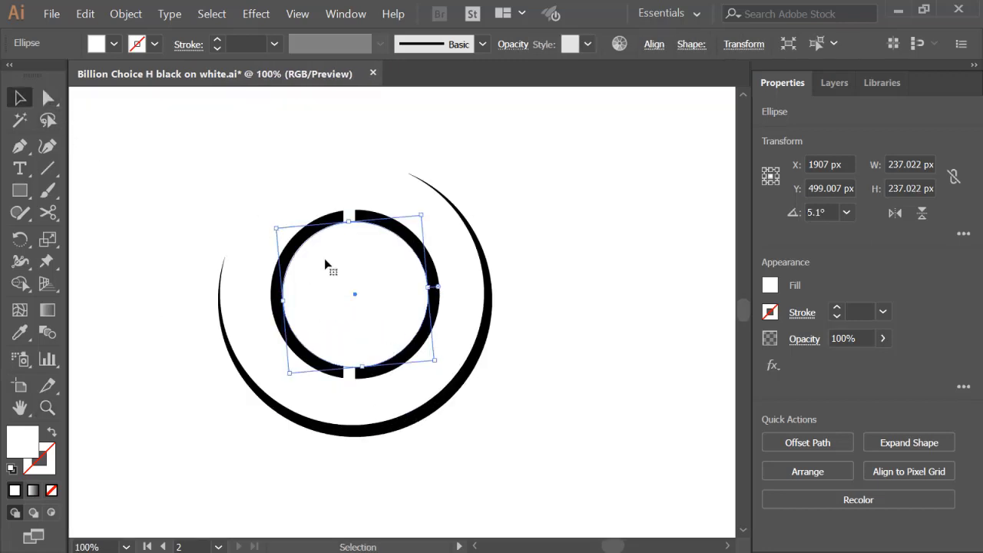
shift+click(305, 239)
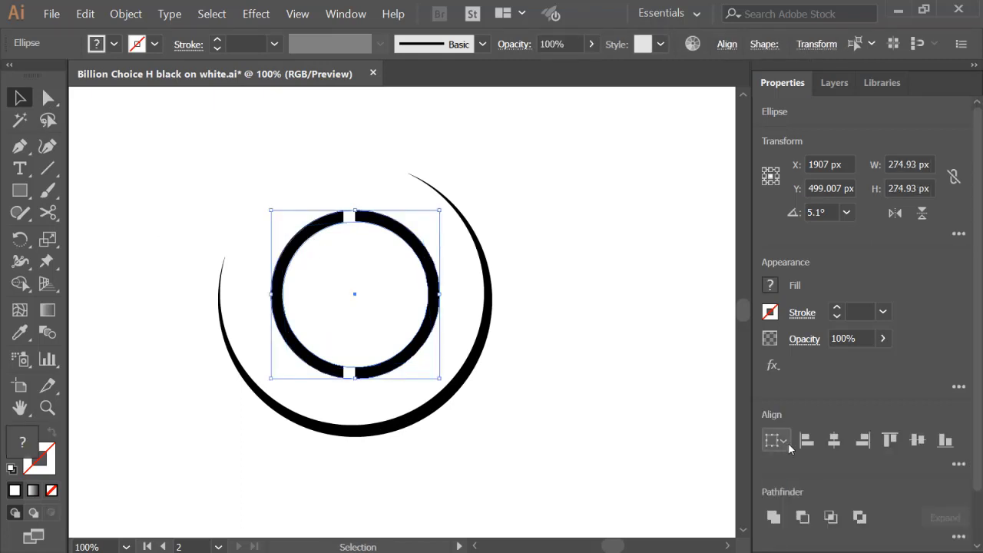
click(803, 516)
Step: Centre the white bar on the ring horizontally and cut it out with Minus Front
click(349, 219)
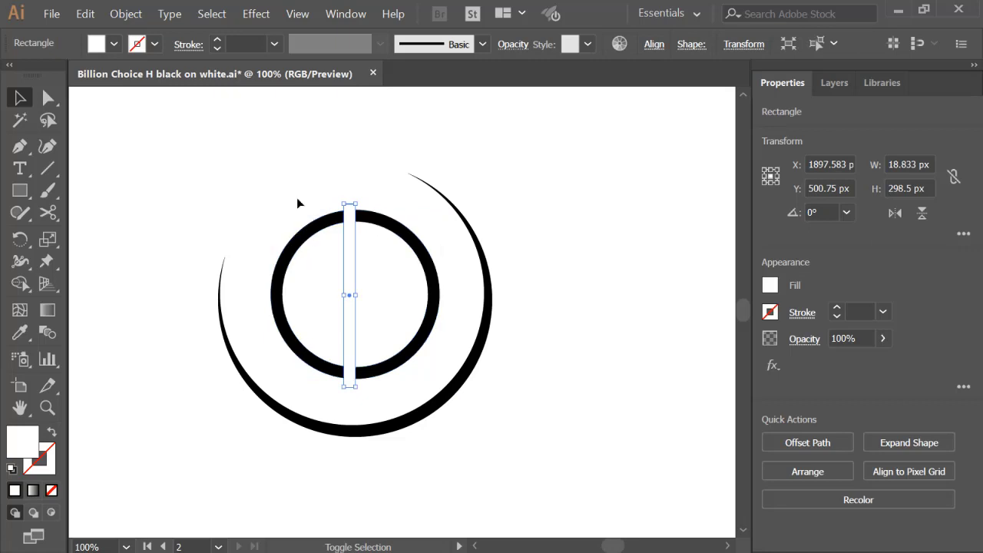
drag(298, 199, 353, 230)
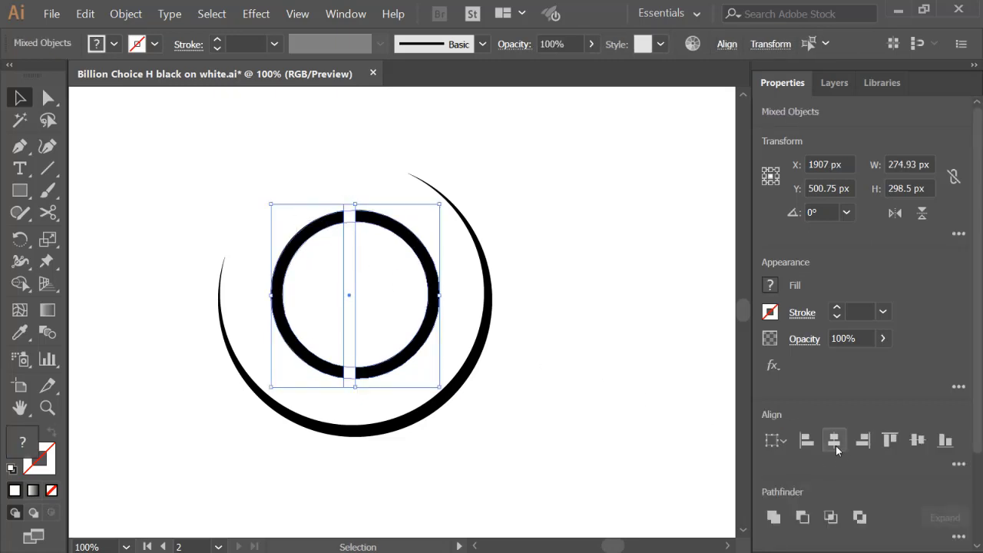
click(835, 445)
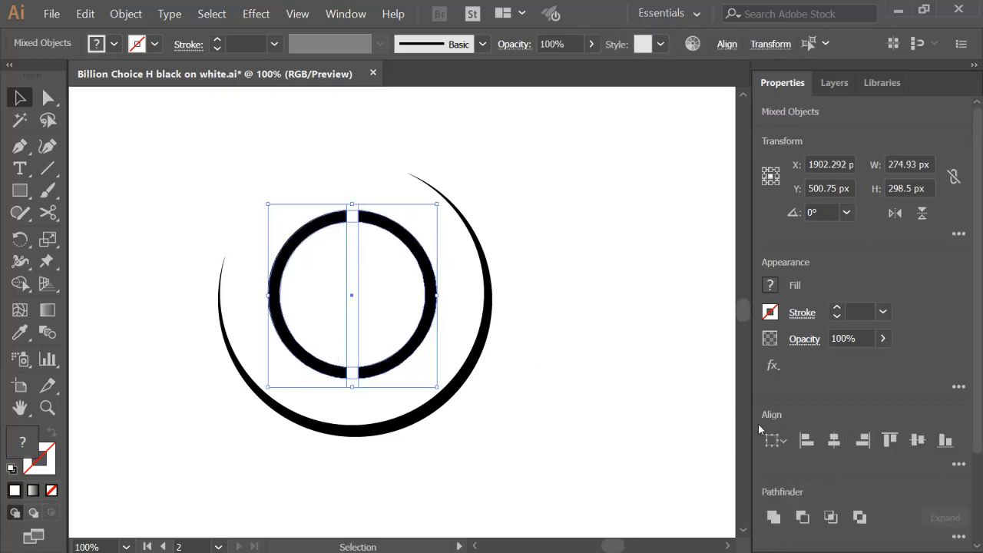
click(802, 518)
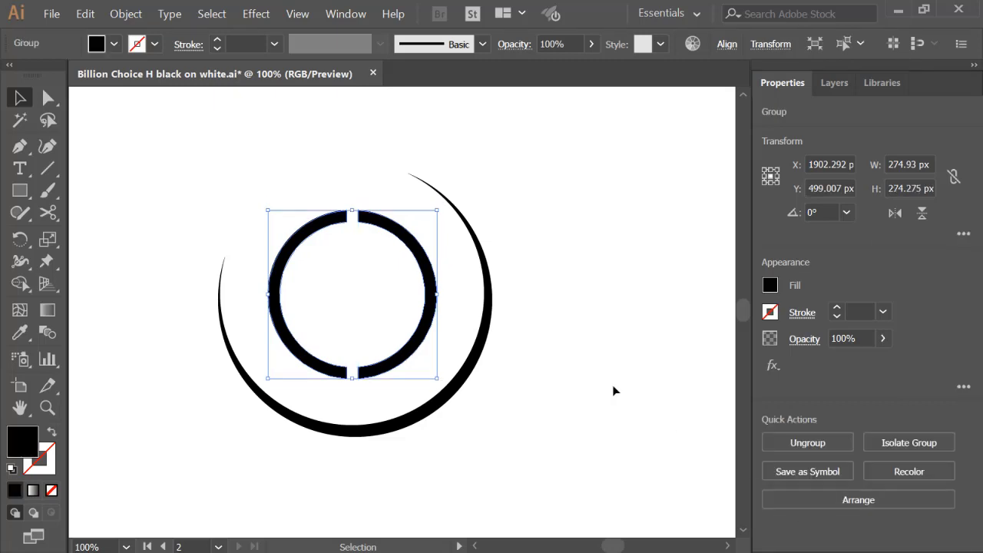
click(612, 390)
click(48, 98)
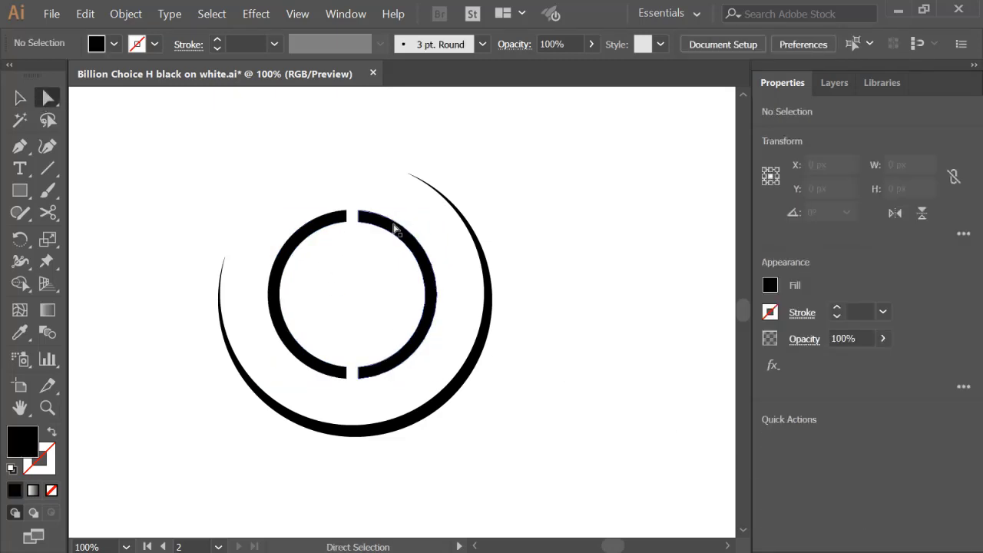
Step: Centre all the logo pieces horizontally, undoing the trial vertical centering
drag(399, 228, 487, 228)
key(ctrl+z)
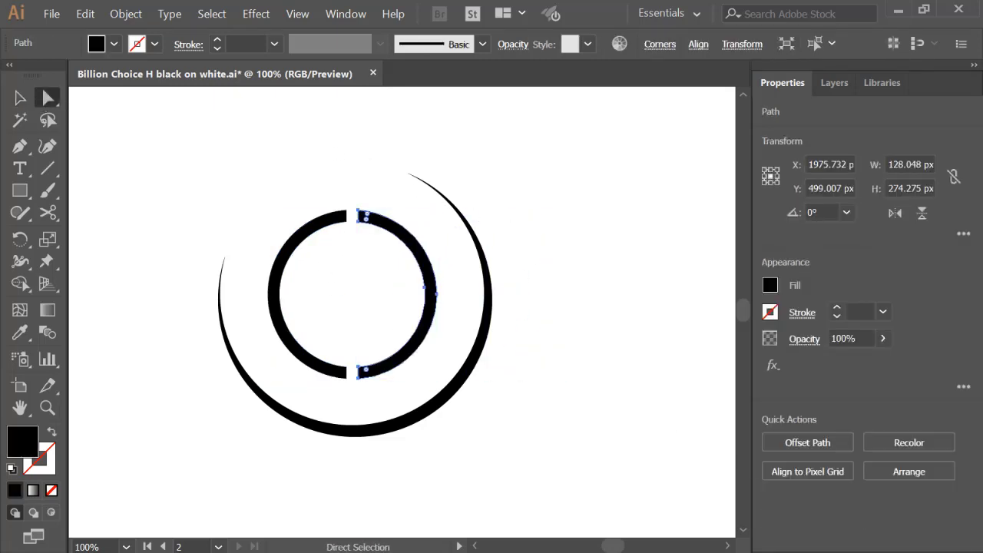
click(19, 97)
drag(186, 164, 607, 460)
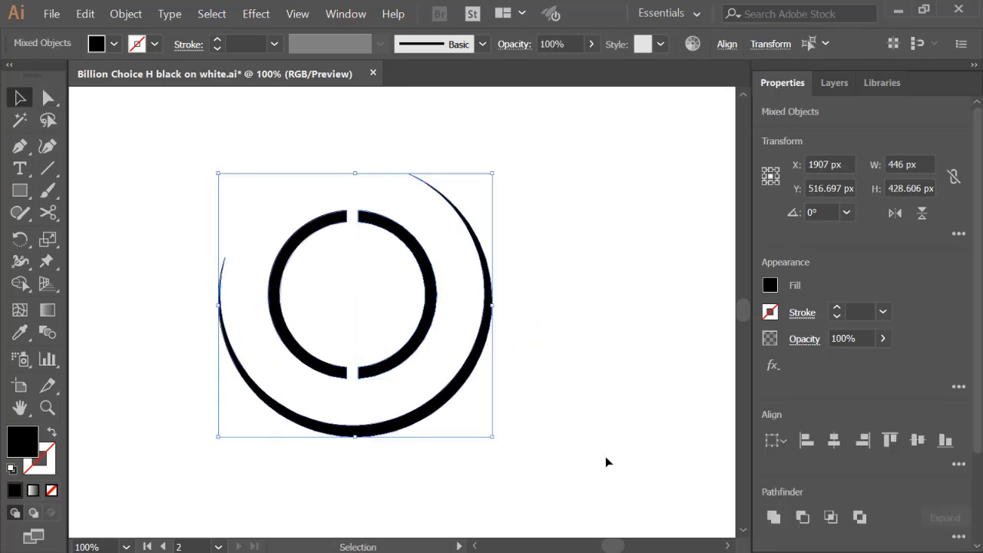
click(833, 439)
click(916, 441)
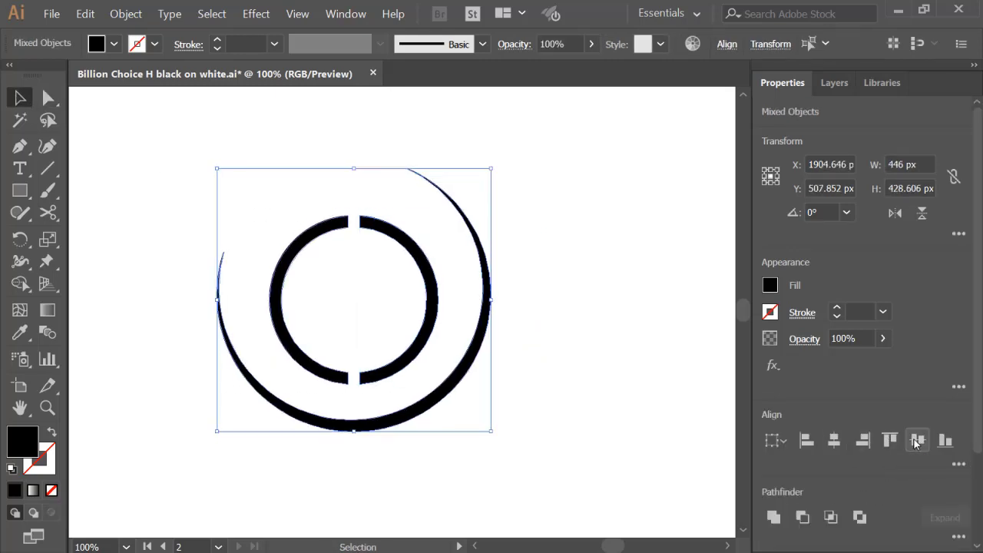
key(a)
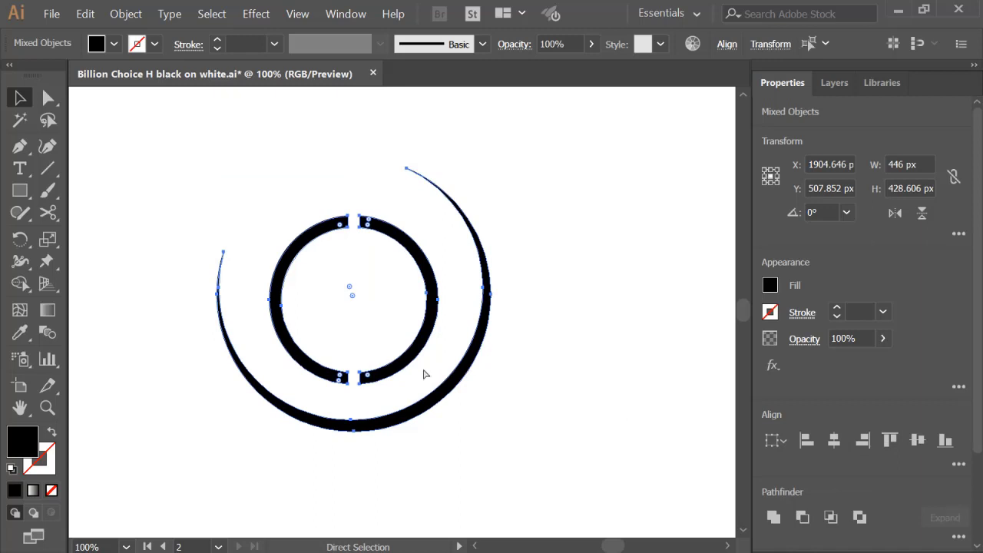
key(v)
key(ctrl+z)
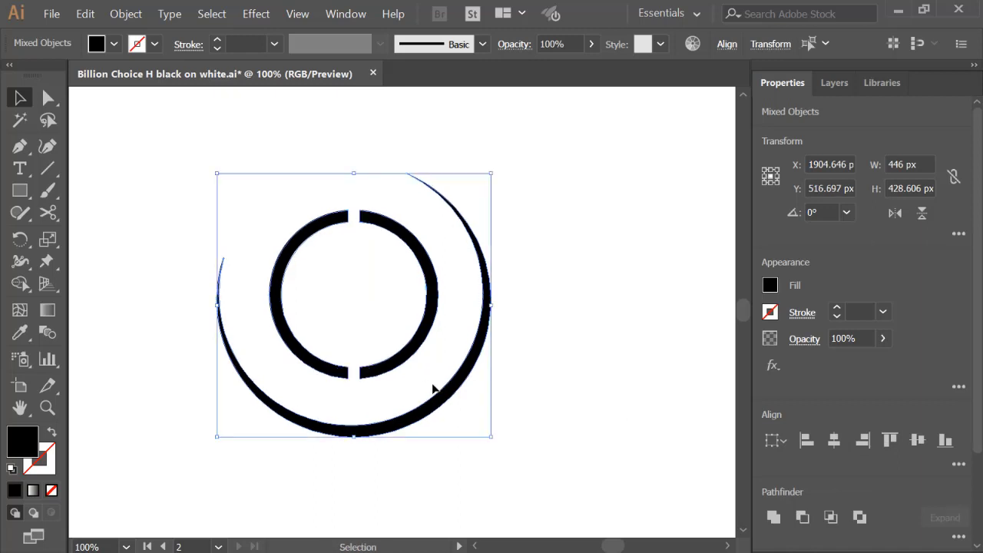
click(545, 416)
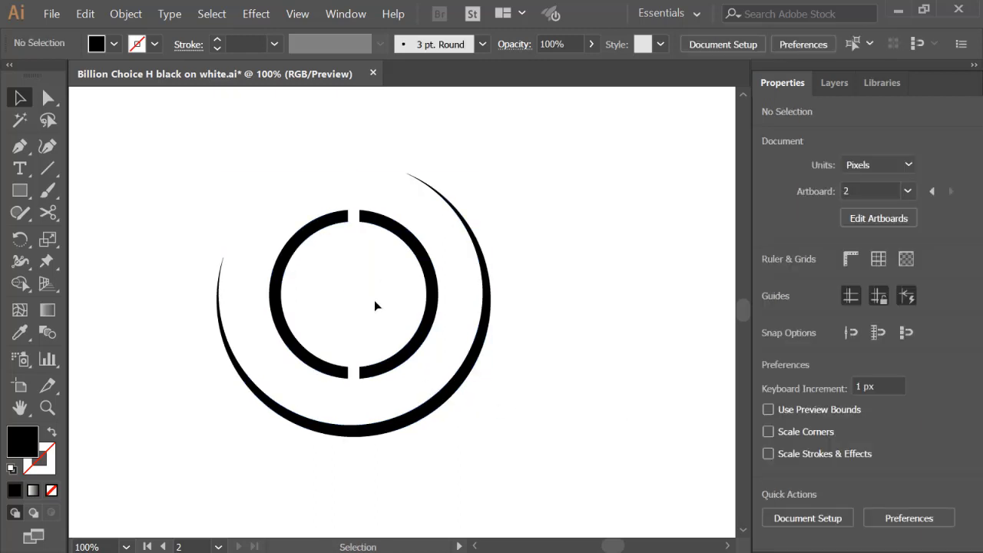
Step: Rotate the split inner ring about 23° so its gaps tilt diagonally
key(z)
key(ctrl+minus)
key(ctrl+minus)
key(ctrl+minus)
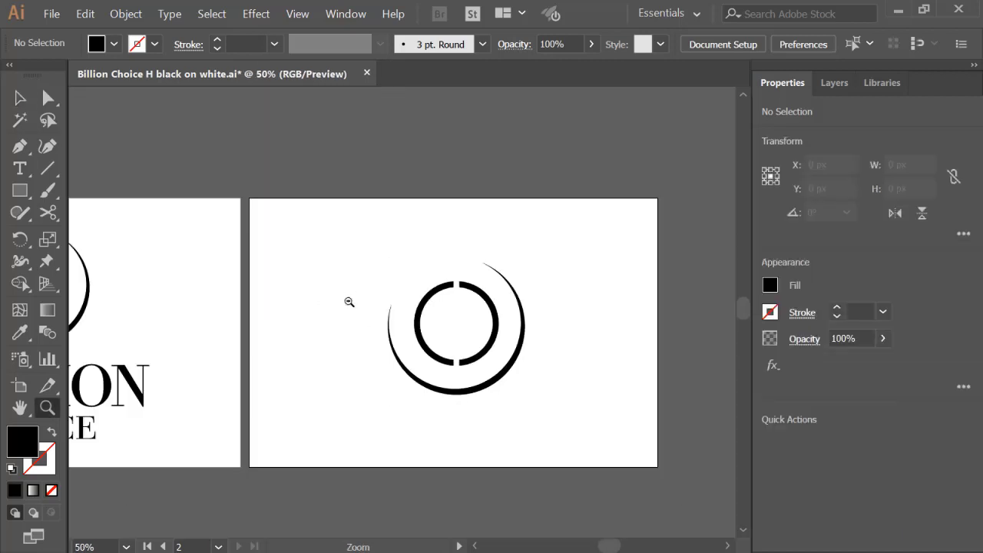
click(451, 333)
alt+click(421, 323)
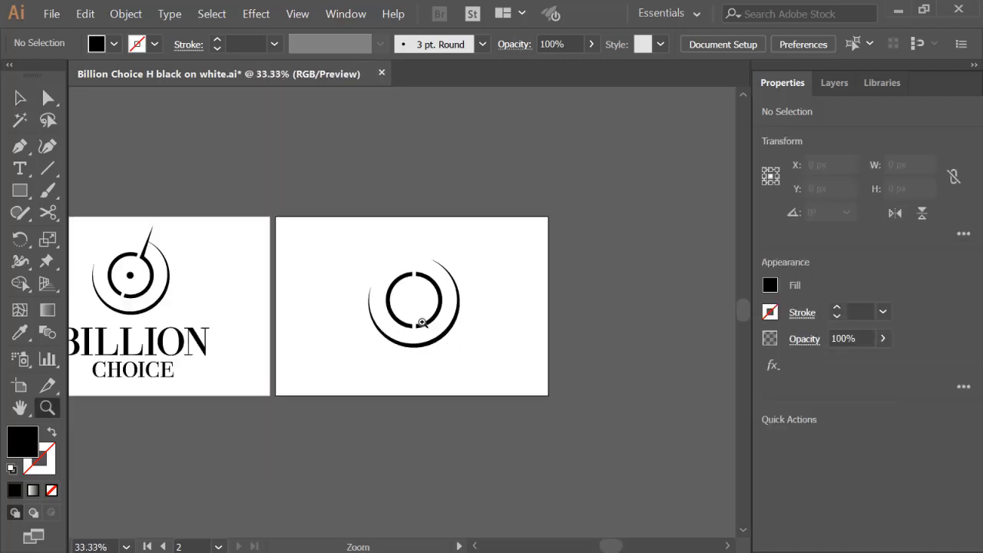
click(399, 302)
key(v)
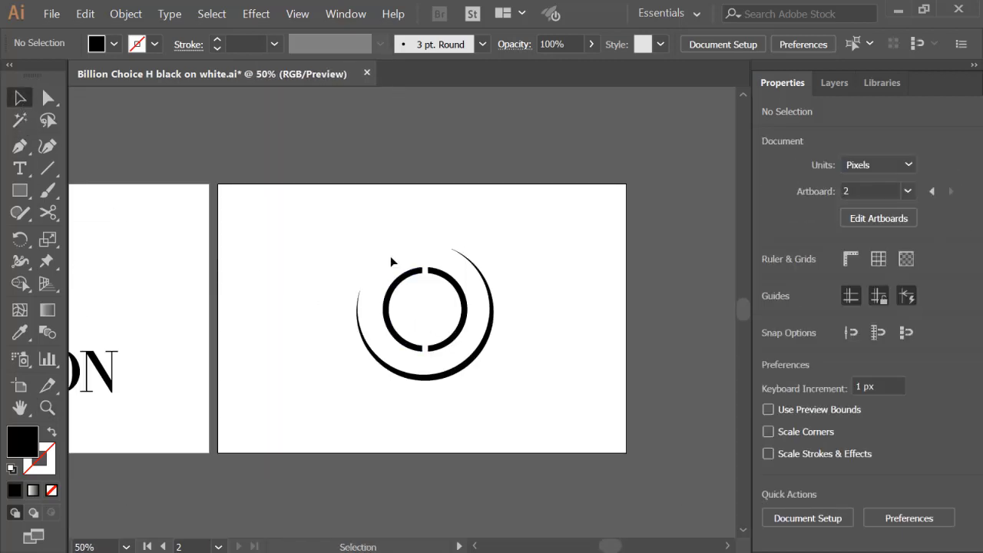
drag(390, 256, 490, 284)
click(527, 288)
key(z)
alt+click(431, 306)
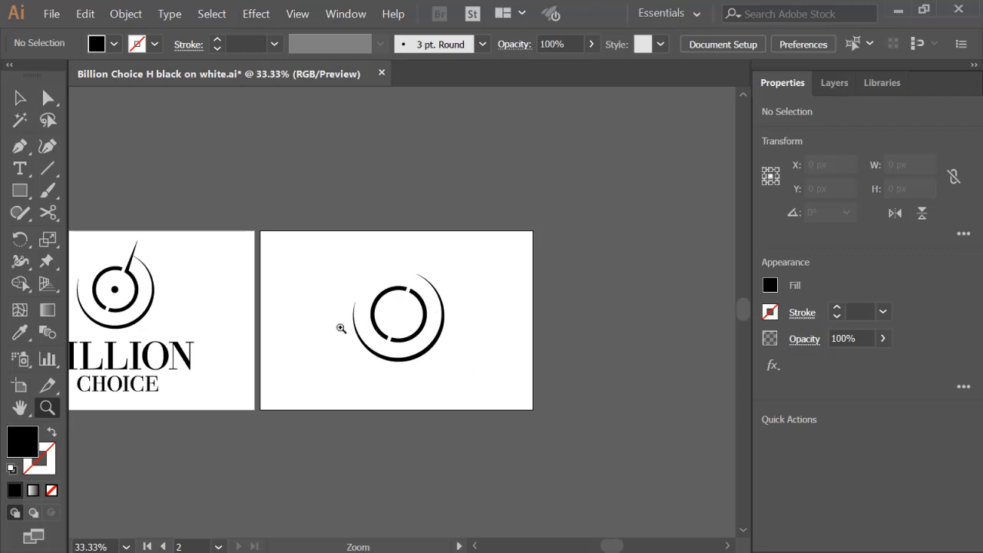
Step: Draw a thin black Pen-tool spike from the ring's upper-right gap to a point above it
scroll(338, 322, left, 1)
click(370, 322)
click(20, 146)
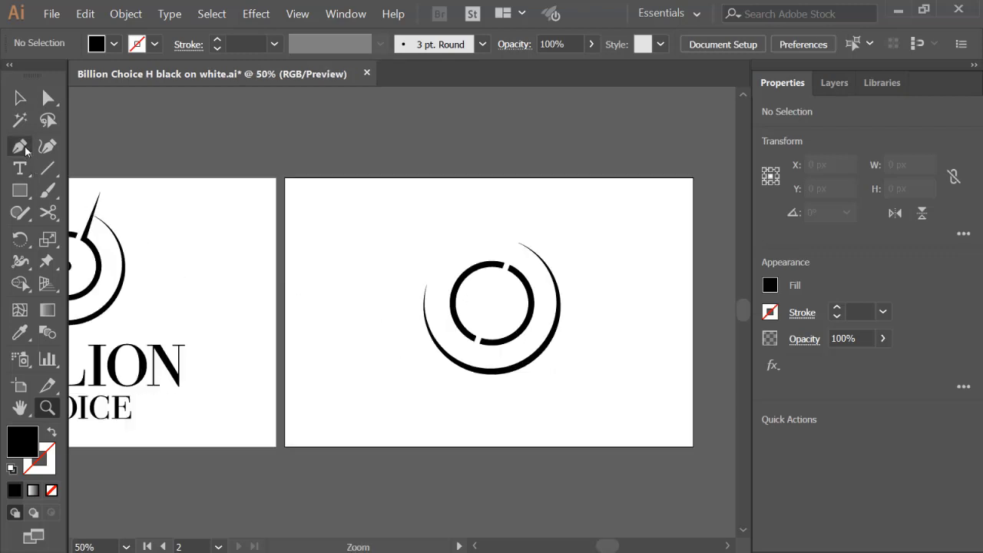
click(506, 269)
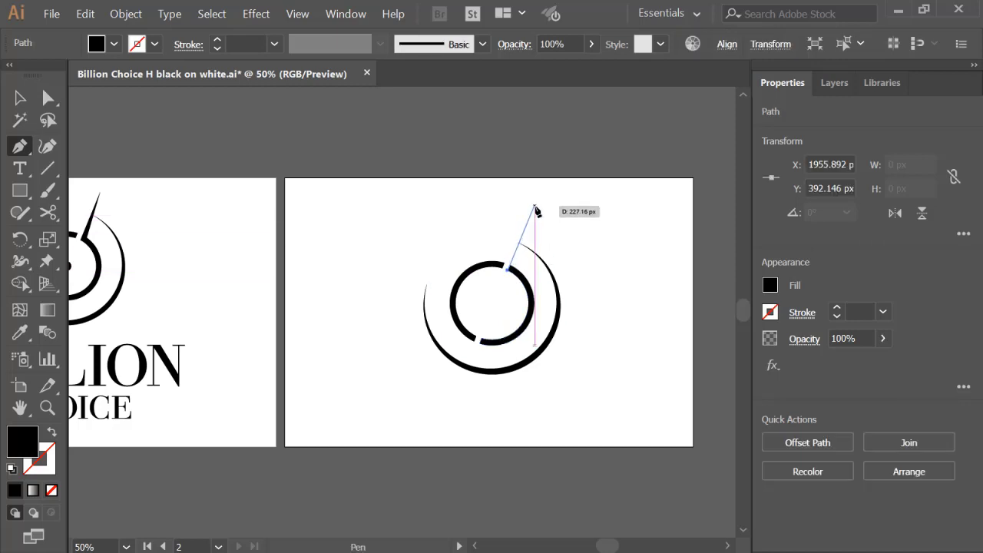
click(531, 216)
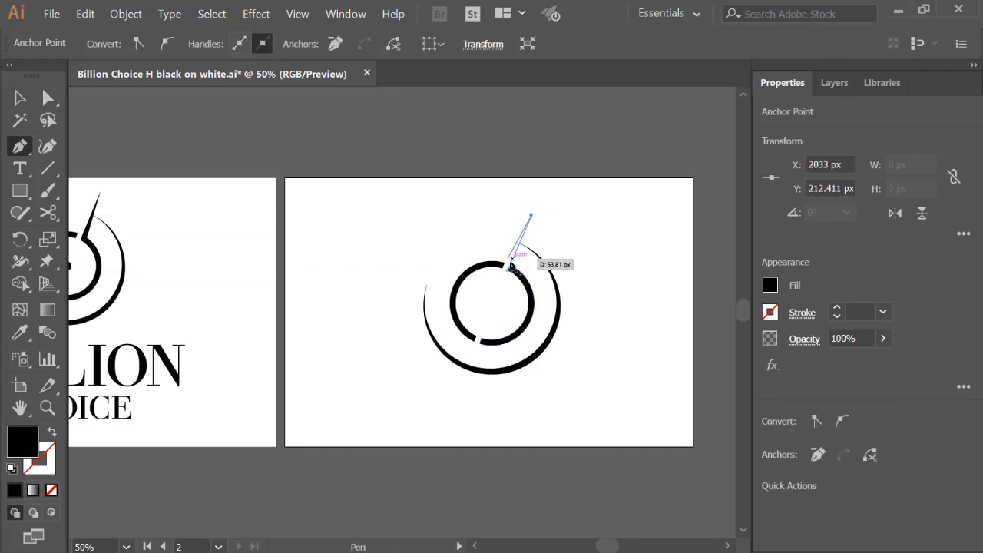
click(512, 270)
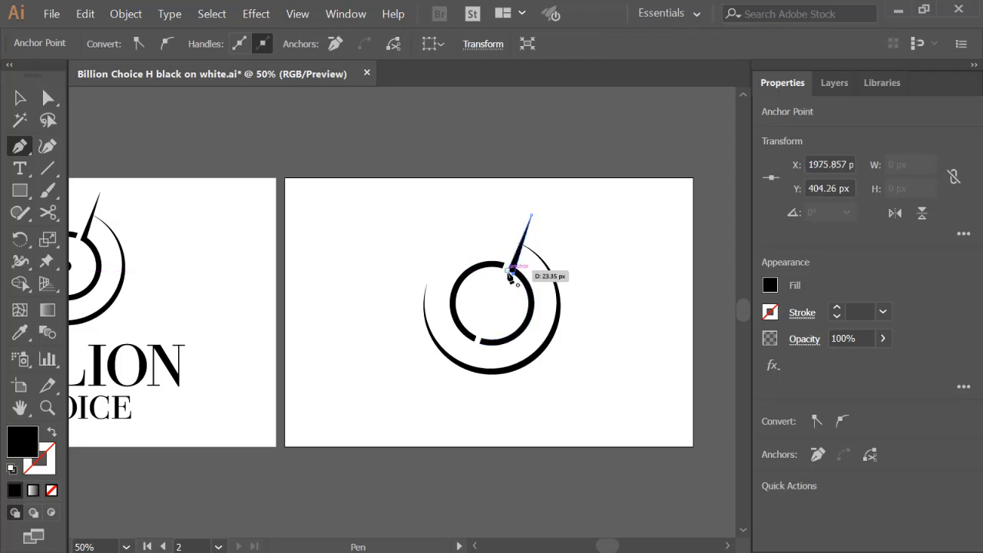
click(48, 98)
click(329, 222)
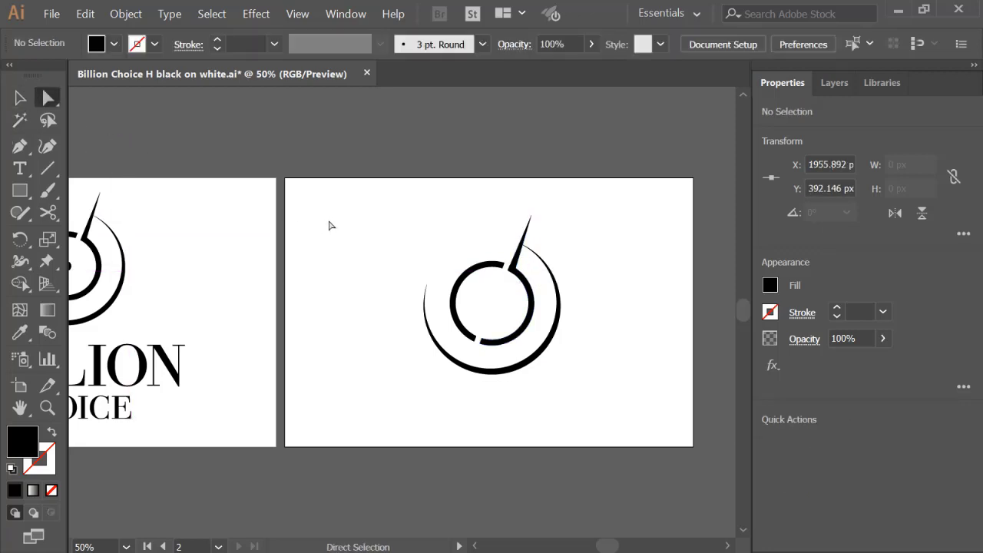
Step: Nudge the spike's top anchor slightly left to sharpen its tip
key(z)
alt+click(471, 339)
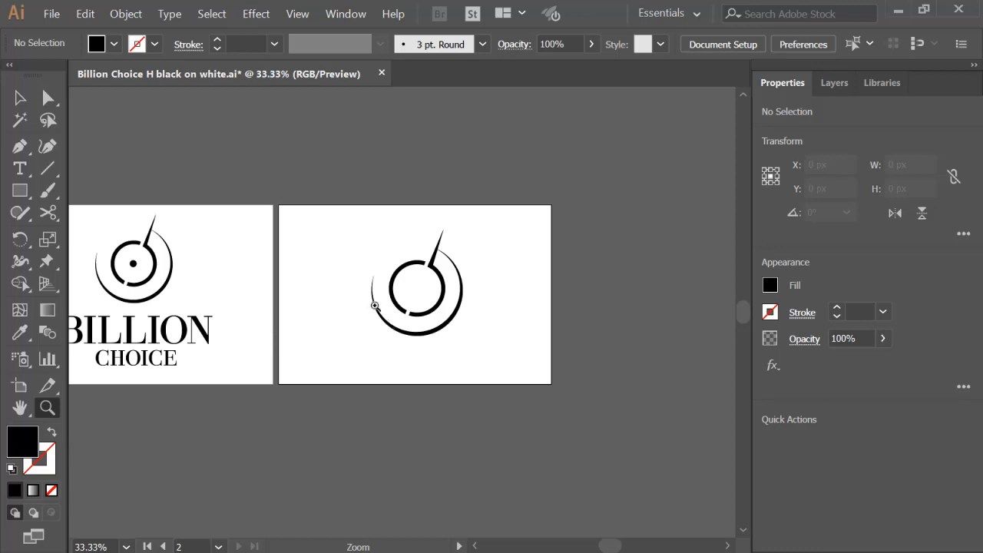
click(410, 304)
click(412, 299)
click(413, 297)
click(413, 294)
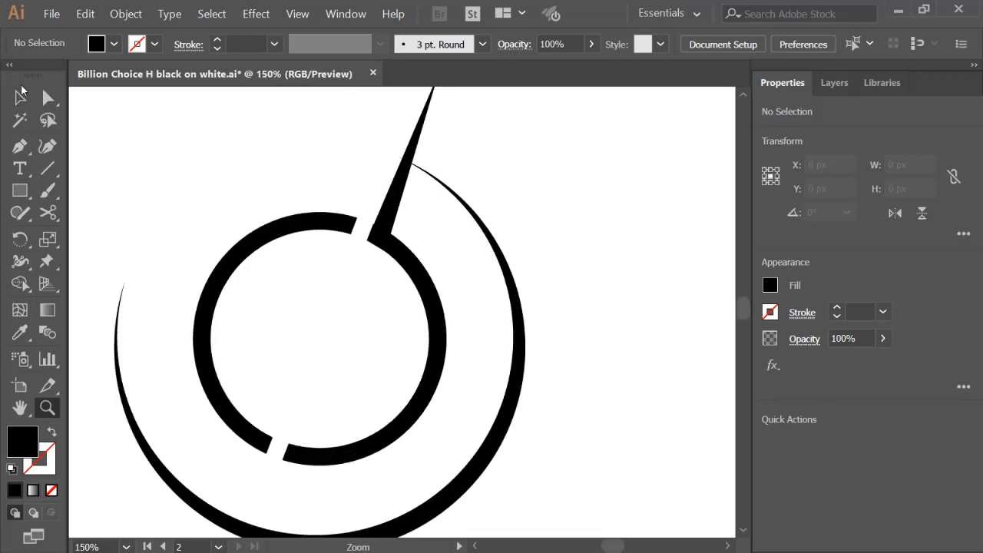
drag(357, 186, 464, 292)
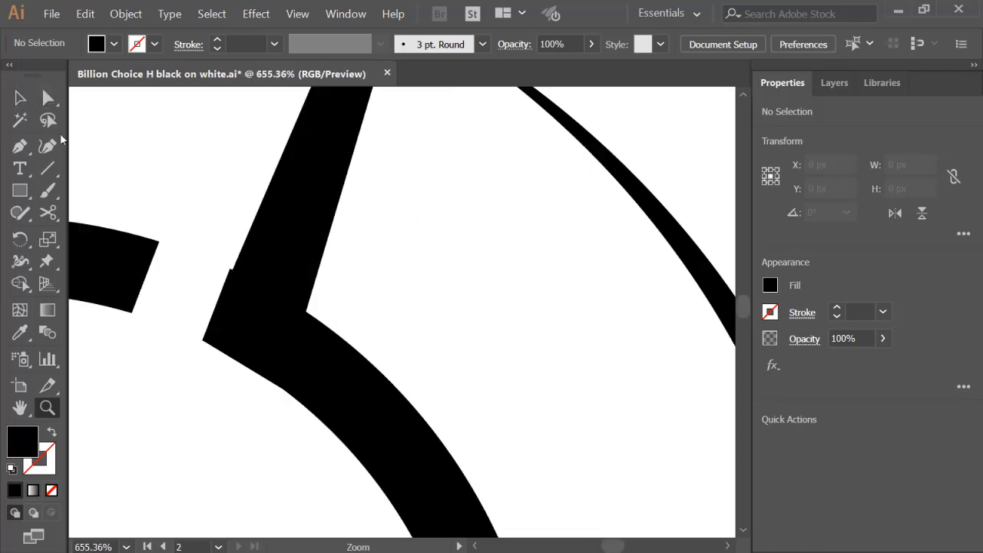
click(47, 97)
click(281, 272)
scroll(245, 308, up, 3)
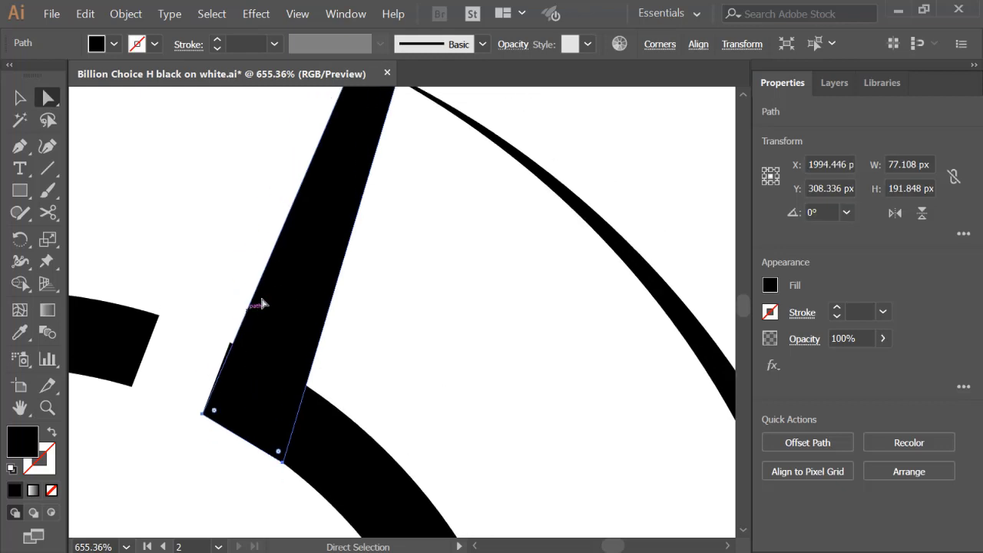
key(z)
alt+click(344, 259)
drag(344, 259, 425, 353)
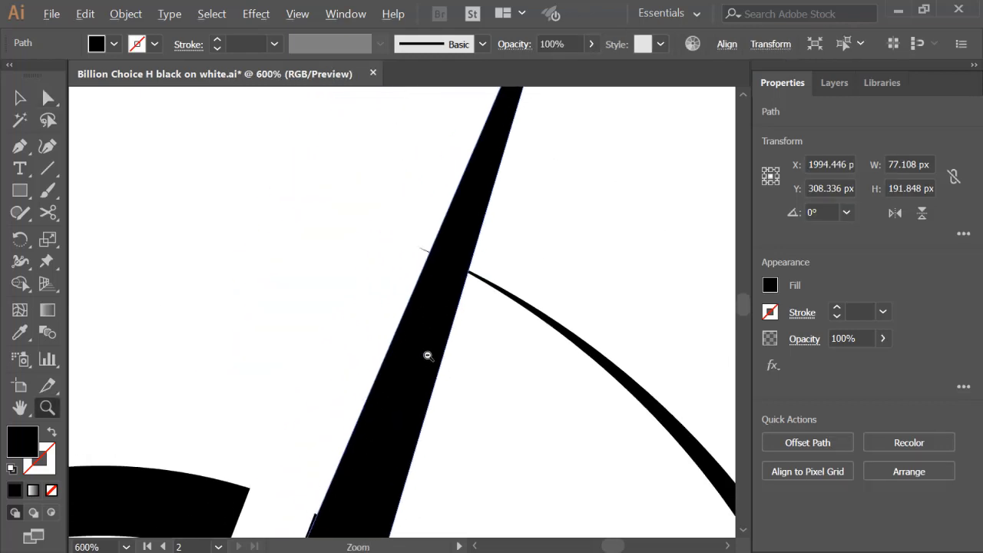
alt+click(426, 352)
alt+click(452, 212)
click(48, 97)
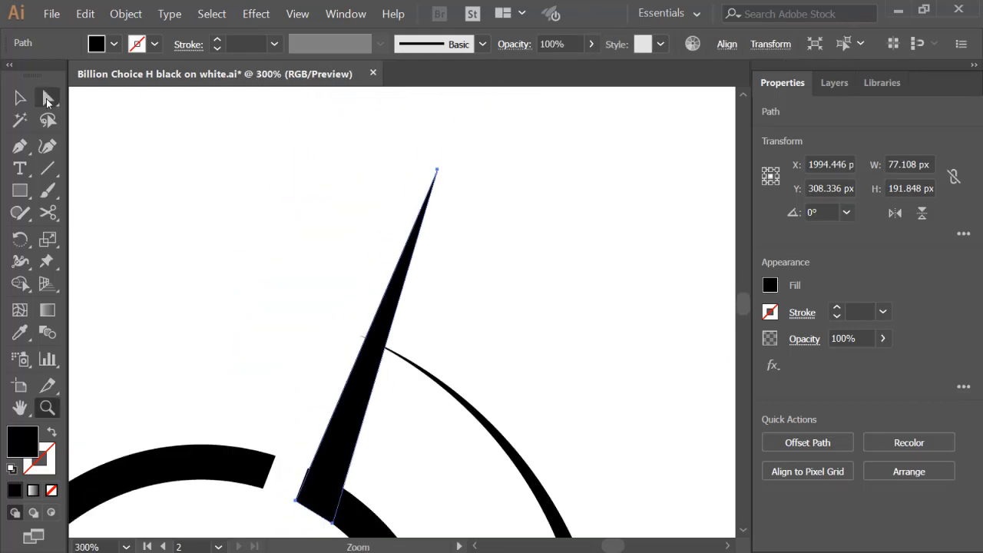
click(435, 175)
drag(437, 170, 428, 166)
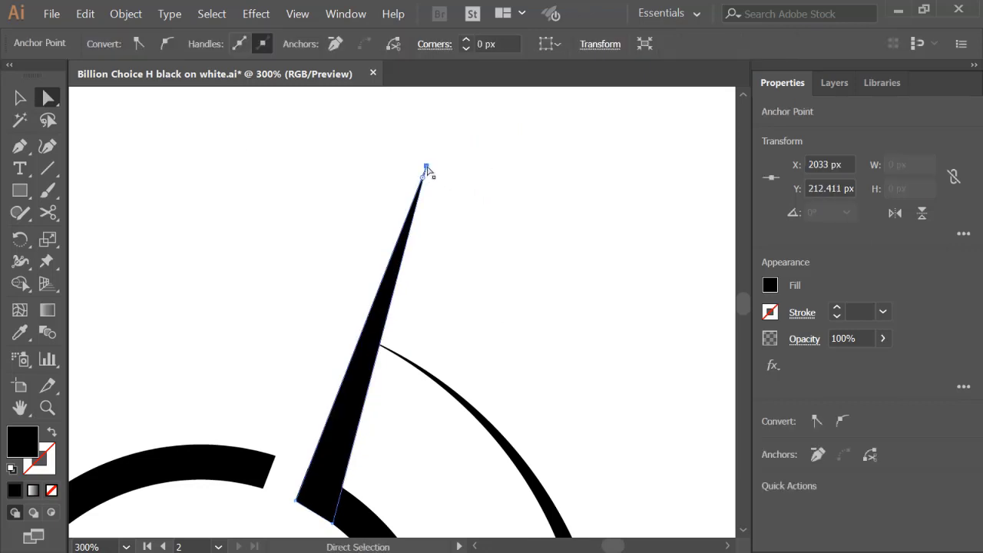
click(408, 373)
Step: Select the spike and the inner ring half and unite them with Pathfinder
key(z)
alt+click(400, 369)
alt+click(400, 370)
alt+click(400, 370)
alt+click(401, 372)
alt+click(401, 372)
alt+click(401, 374)
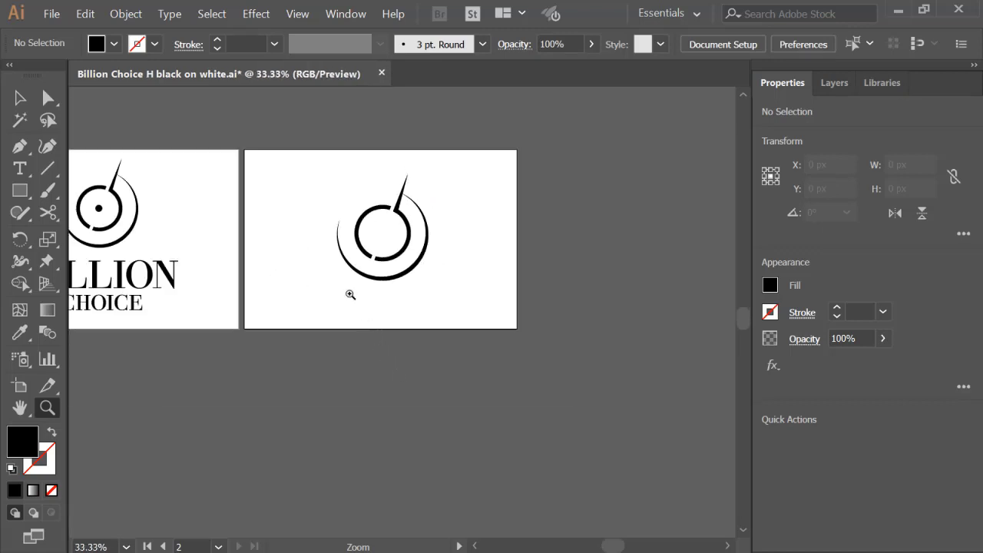
click(44, 100)
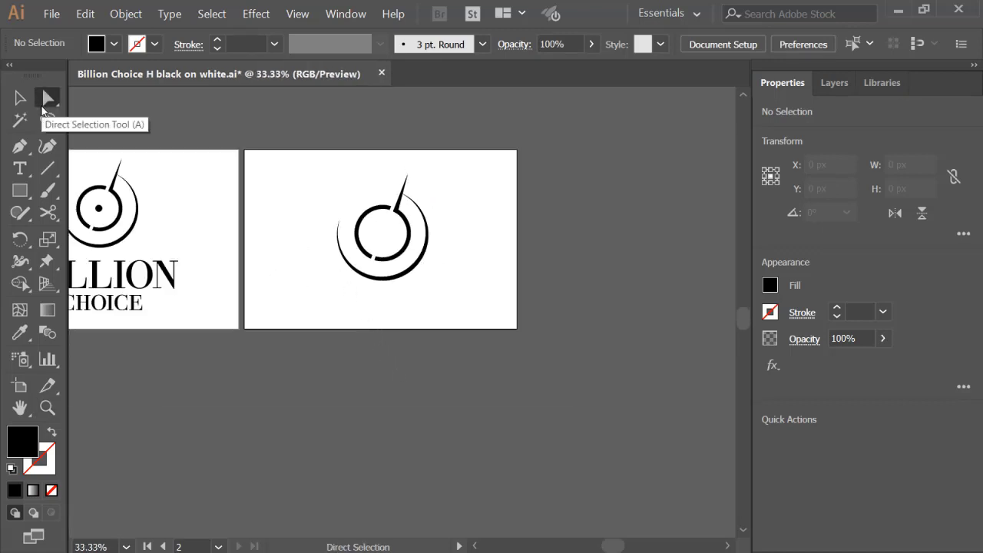
key(z)
click(386, 224)
click(389, 446)
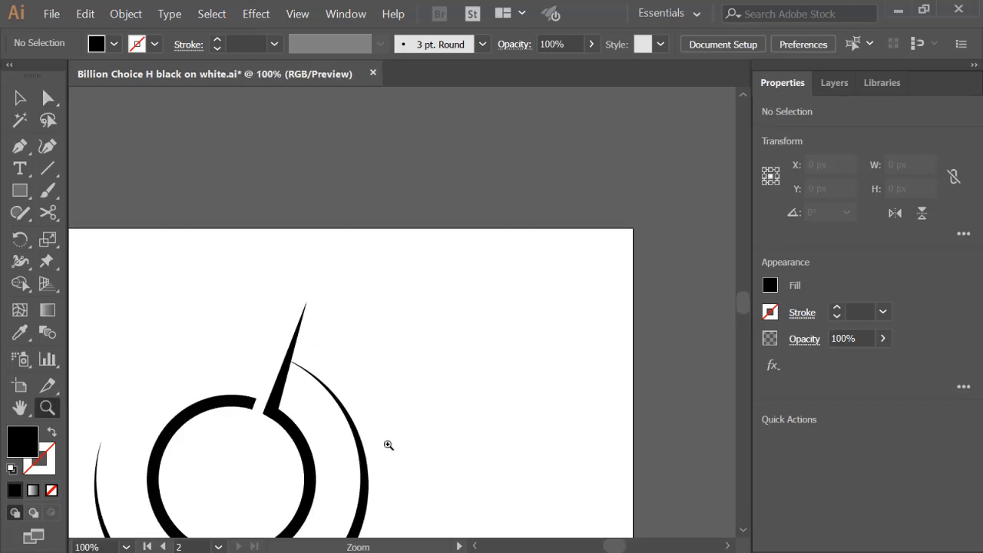
click(389, 445)
drag(270, 184, 388, 395)
key(a)
click(350, 215)
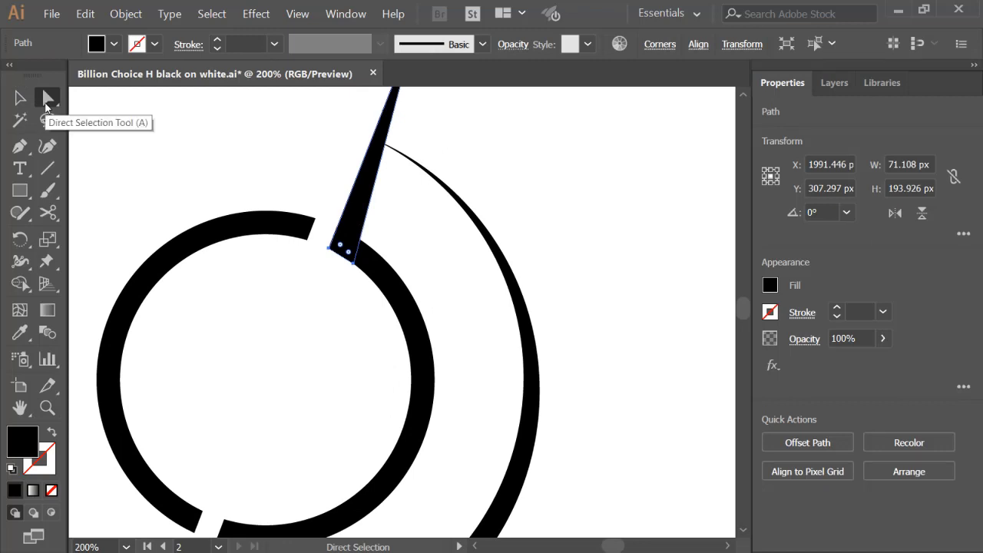
shift+click(375, 265)
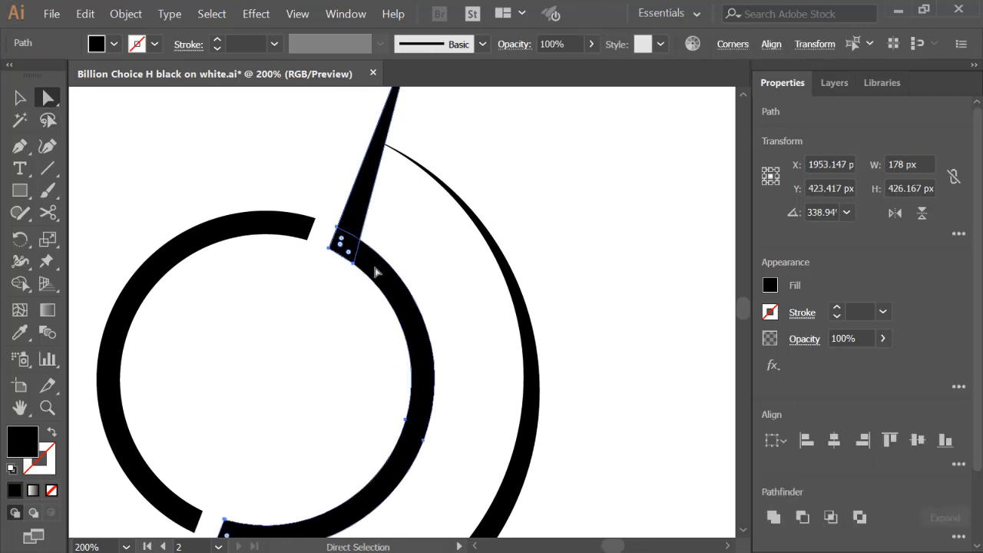
click(773, 517)
Step: Check that the ring and spike are now a single path
click(276, 321)
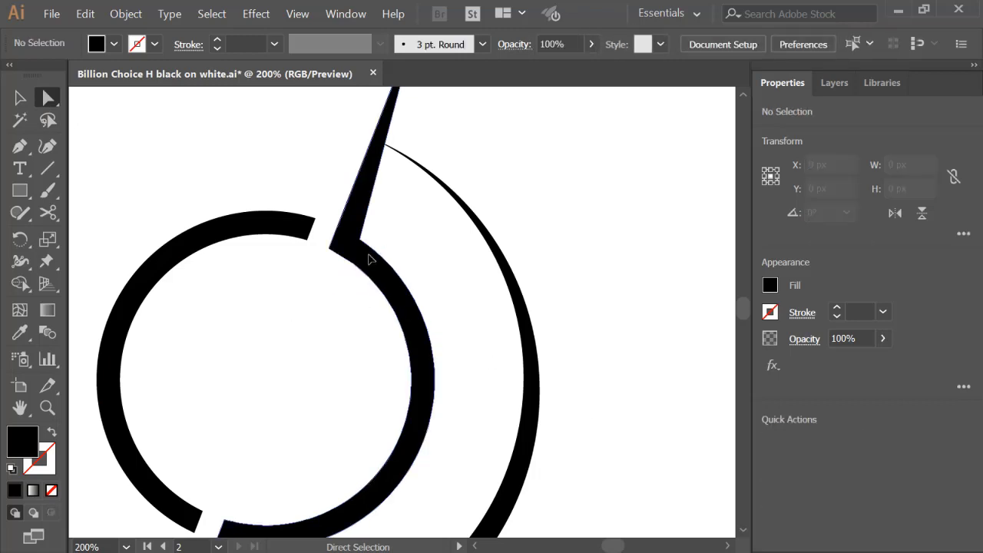
click(340, 260)
click(369, 314)
key(ctrl+minus)
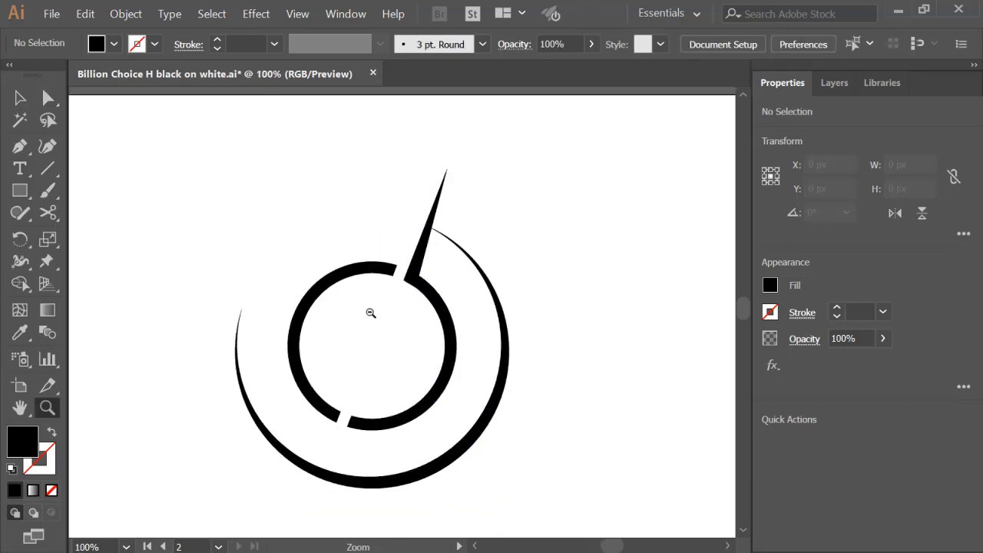
key(ctrl+minus)
alt+click(409, 327)
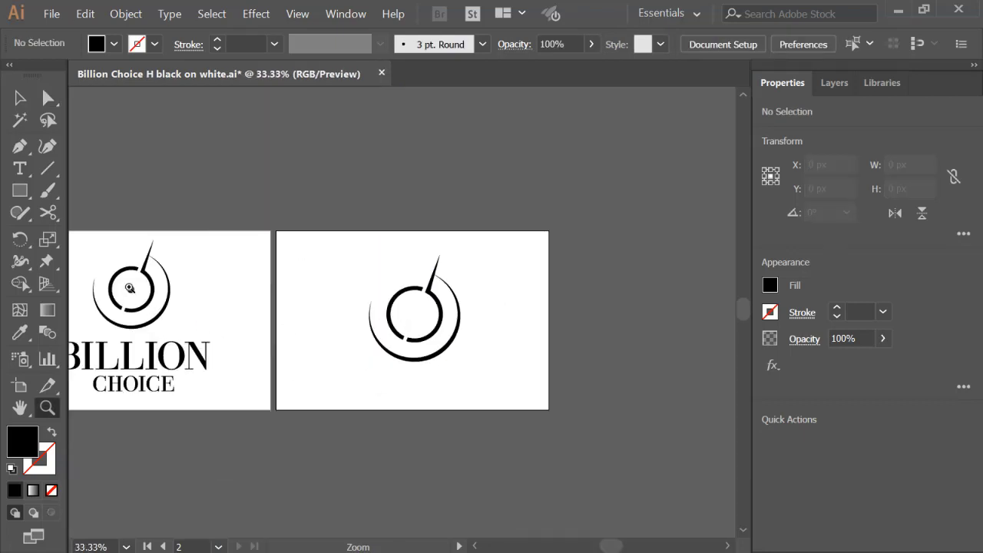
Step: Draw a 24 px solid black circle at the inner ring's centre with the Ellipse tool
click(412, 314)
click(412, 314)
click(412, 314)
click(411, 314)
click(27, 201)
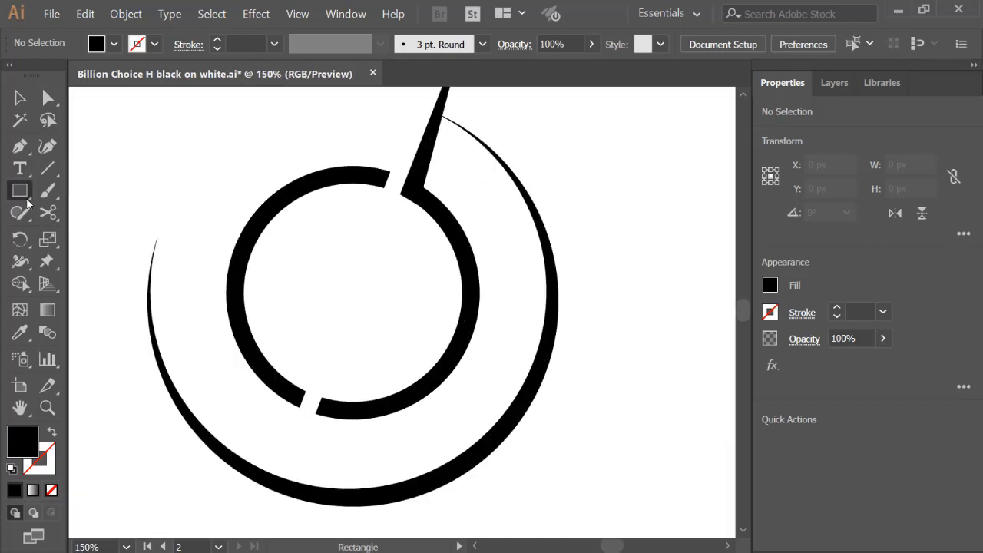
drag(27, 201, 61, 234)
drag(352, 291, 356, 304)
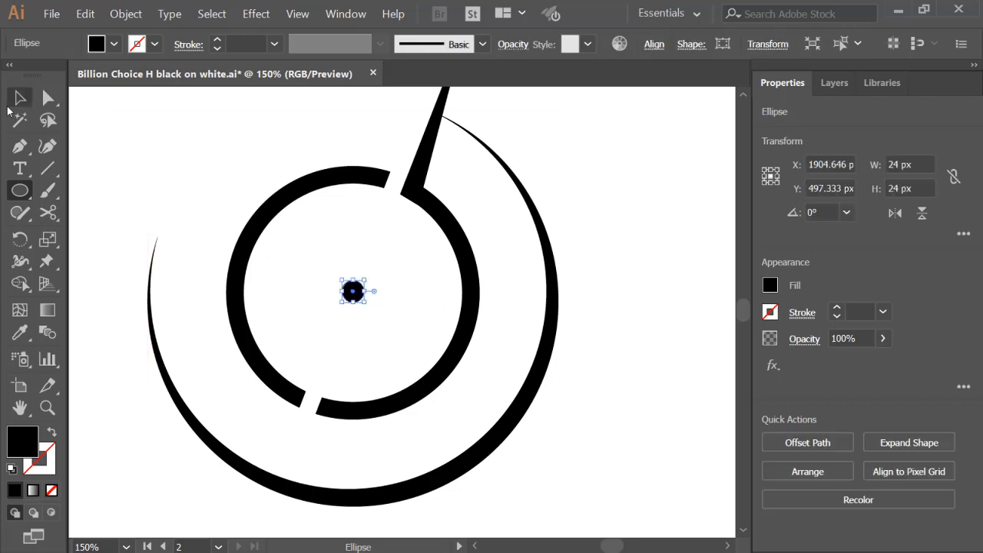
key(v)
Step: Zoom out and back in to check the centre dot within the icon
click(109, 117)
key(z)
alt+click(436, 324)
alt+click(434, 323)
alt+click(422, 325)
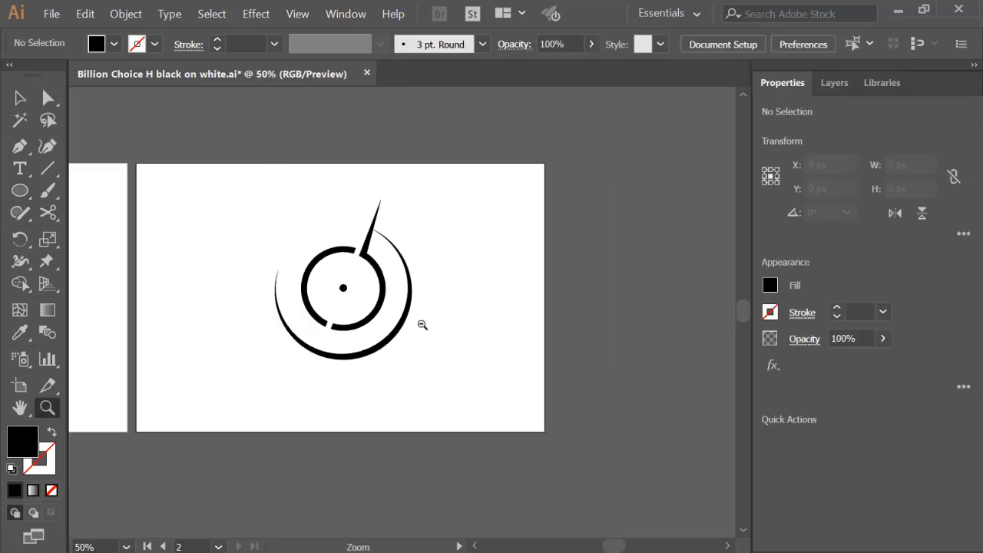
click(451, 318)
click(472, 300)
click(472, 299)
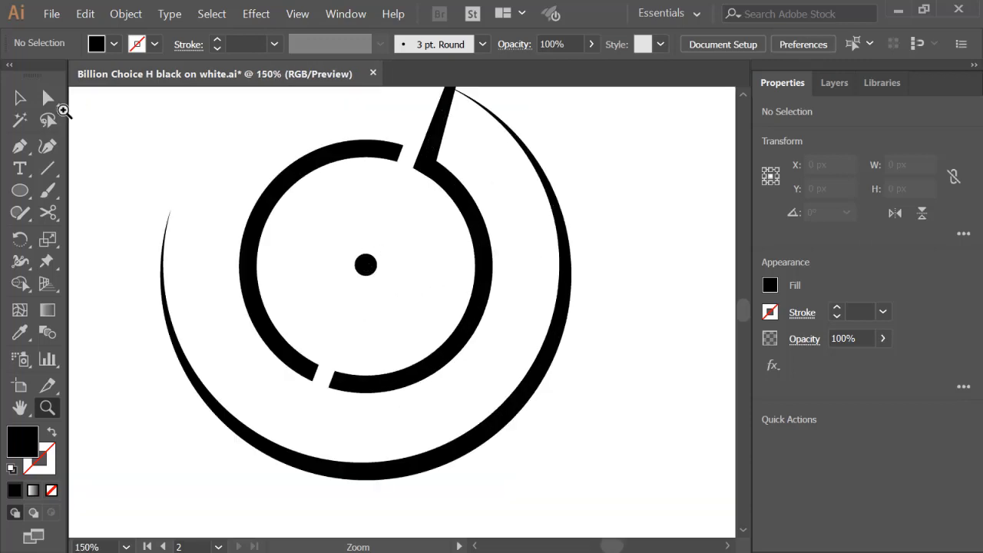
key(v)
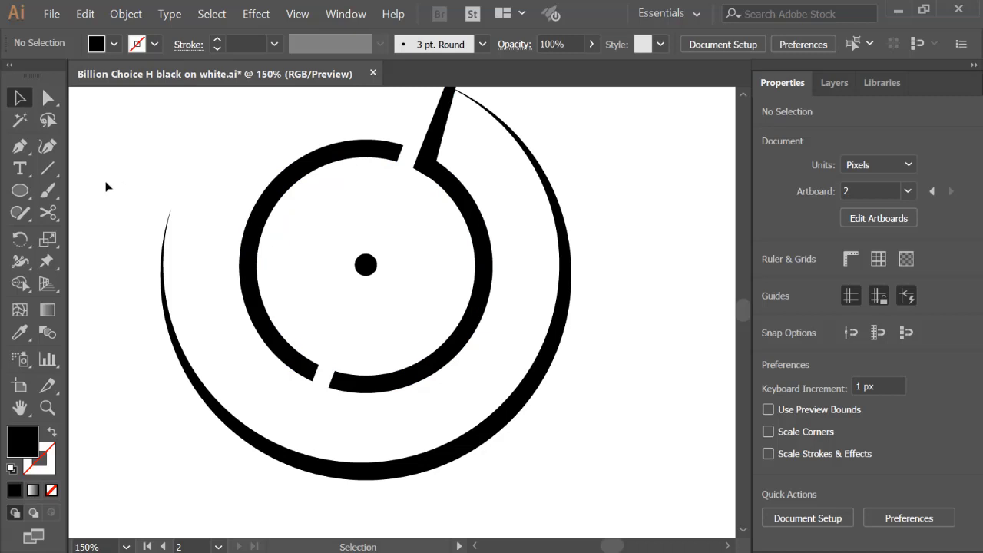
Step: Select the small centre dot and adjust its size
click(19, 191)
click(19, 97)
key(z)
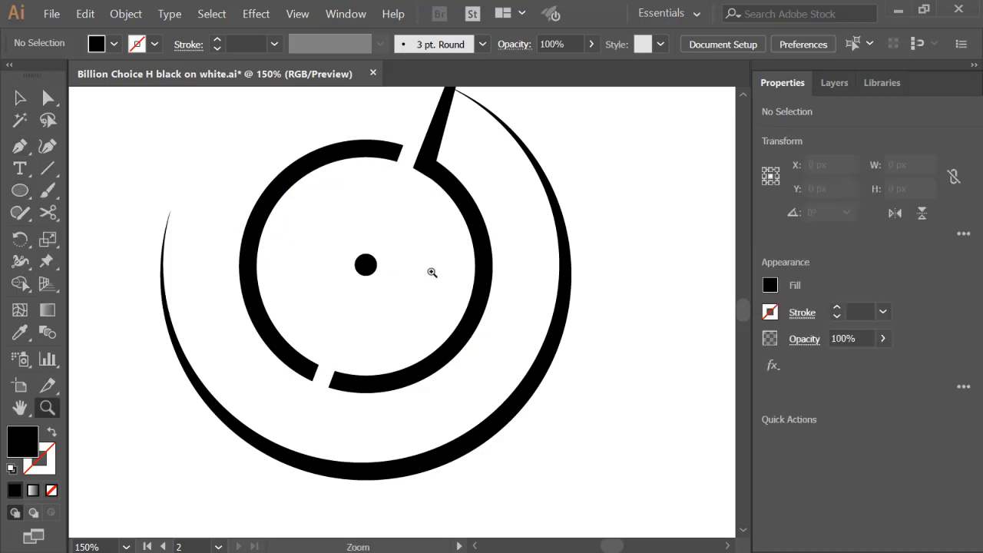
alt+click(430, 278)
alt+click(425, 290)
alt+click(422, 299)
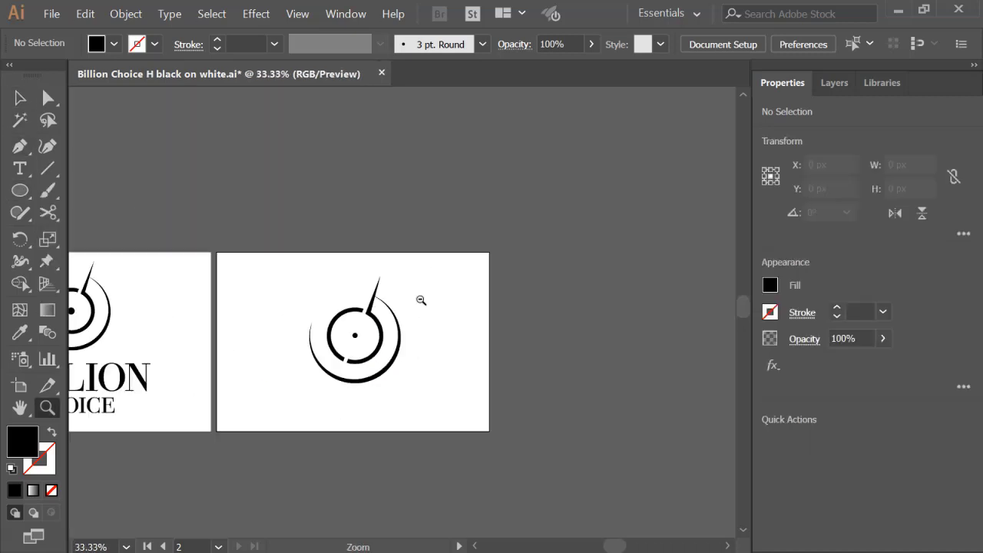
click(398, 335)
click(398, 336)
click(399, 336)
click(284, 223)
key(v)
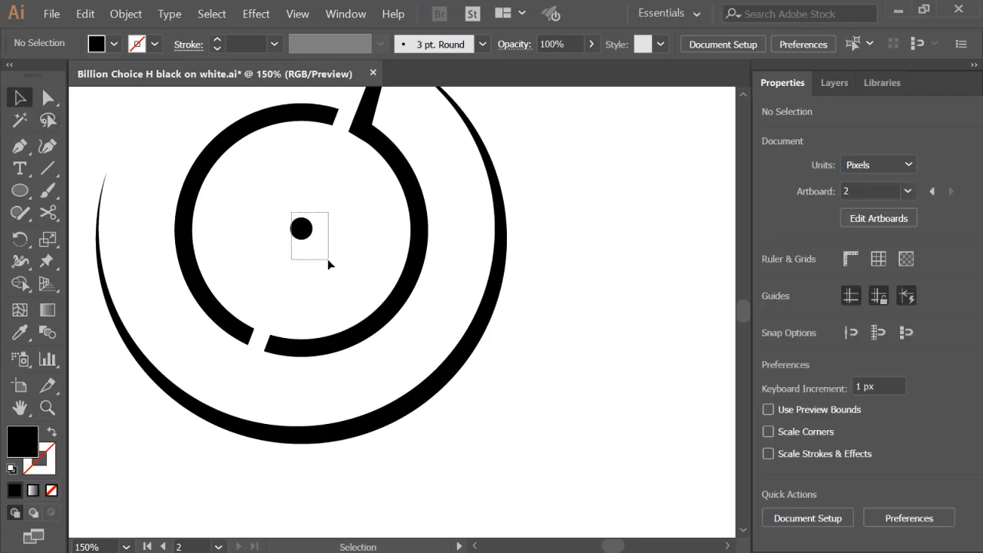
drag(291, 212, 327, 259)
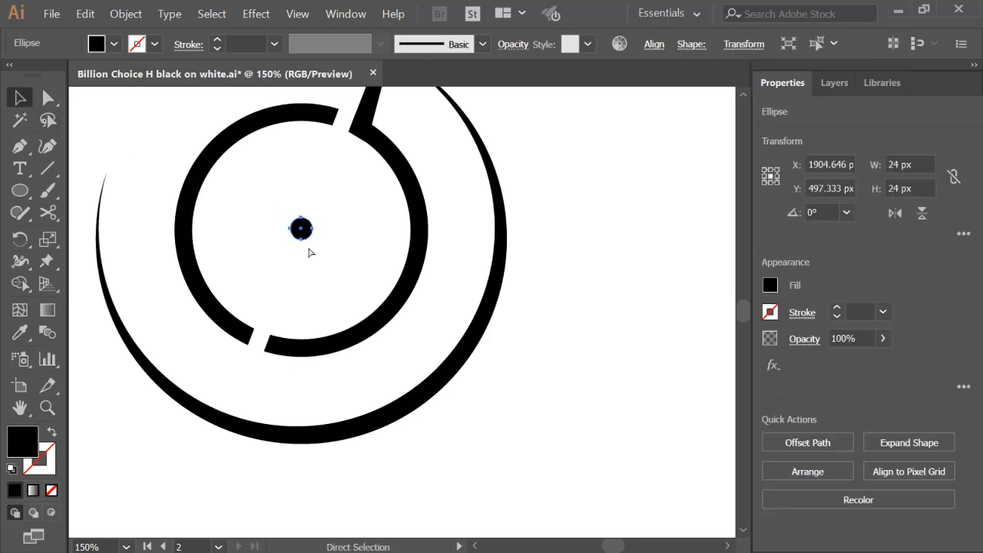
drag(311, 240, 316, 245)
Step: Unite the left and right inner arcs into one shape with Pathfinder
click(417, 275)
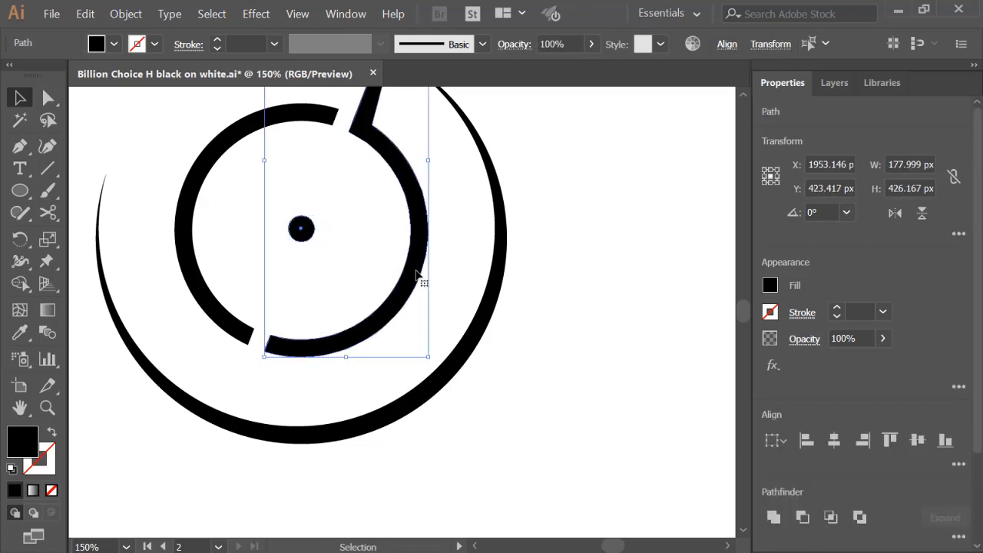
click(191, 266)
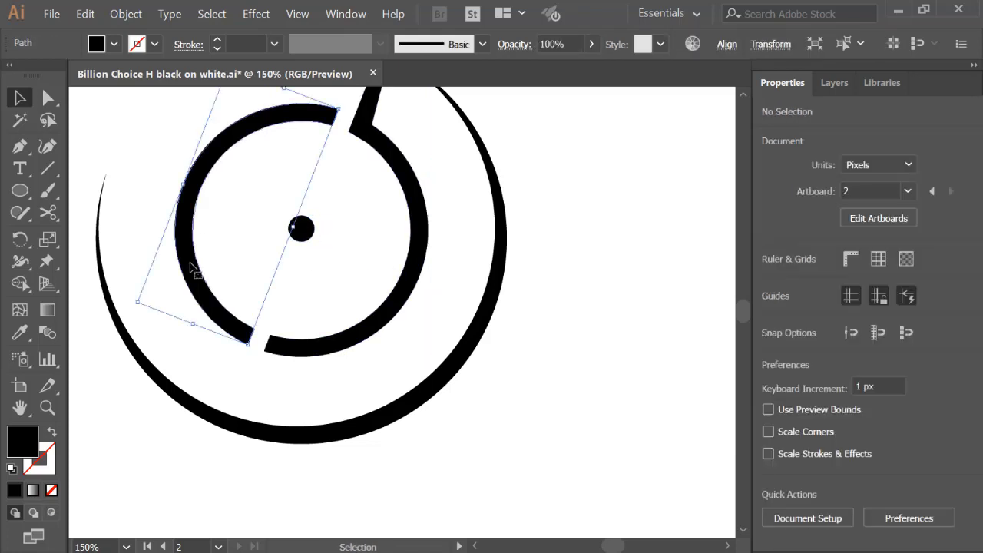
shift+click(377, 318)
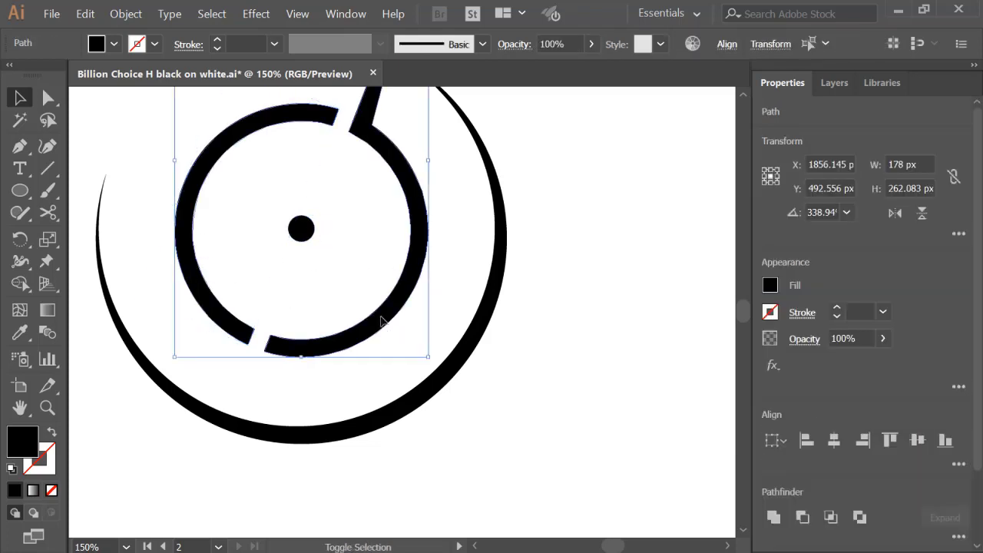
click(773, 518)
click(510, 370)
Step: Try vertically centring the ring and dot together, then undo it
drag(258, 203, 435, 306)
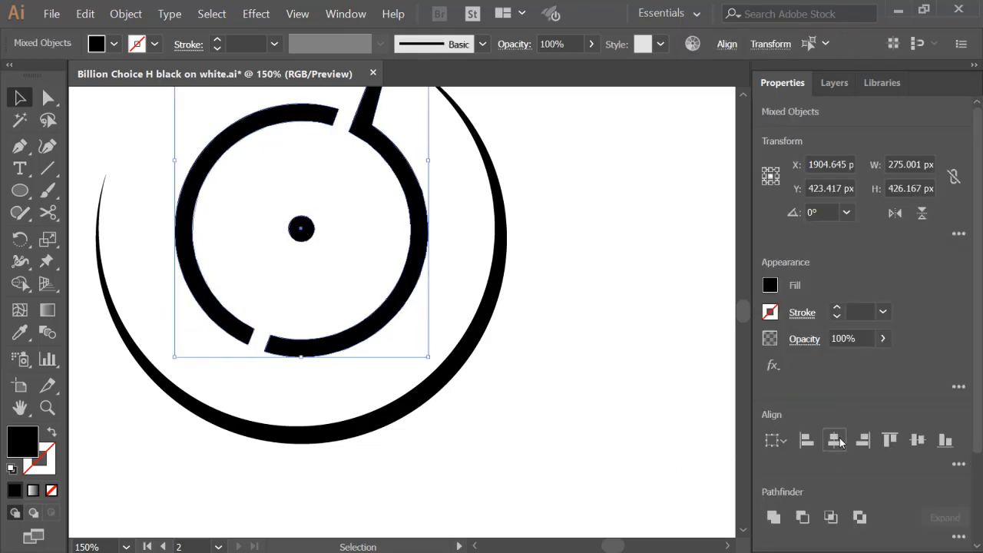
click(918, 441)
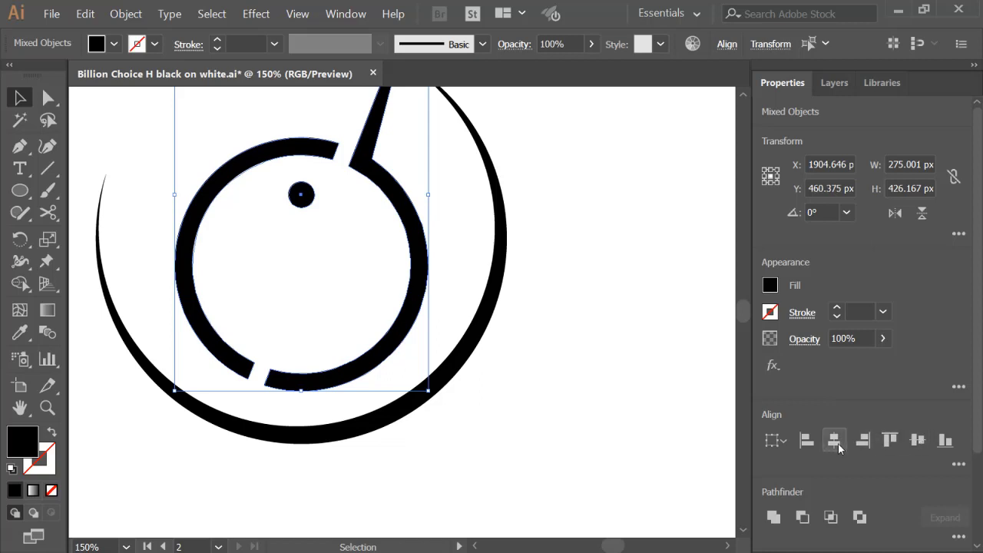
scroll(408, 283, up, 3)
scroll(407, 282, up, 1)
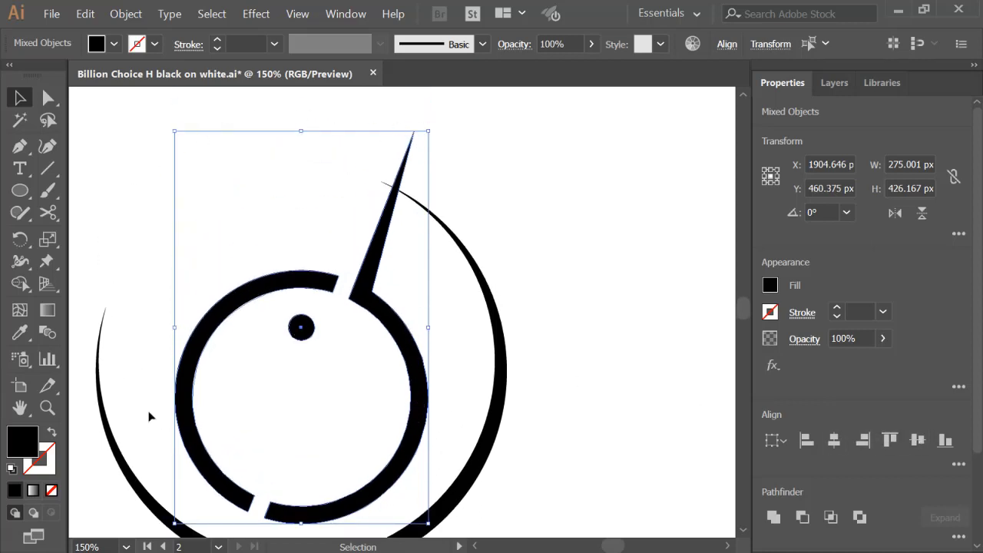
key(ctrl+z)
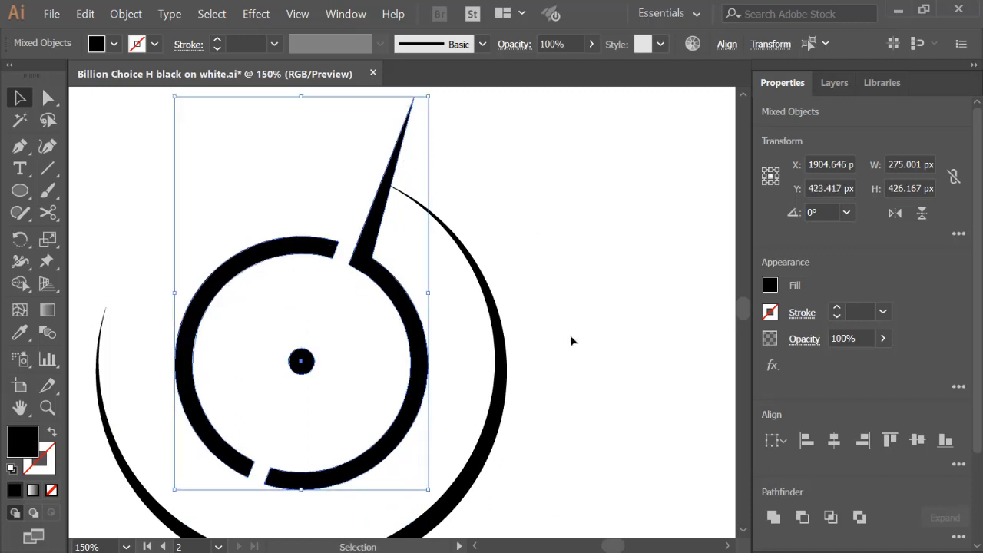
click(551, 361)
scroll(258, 358, down, 2)
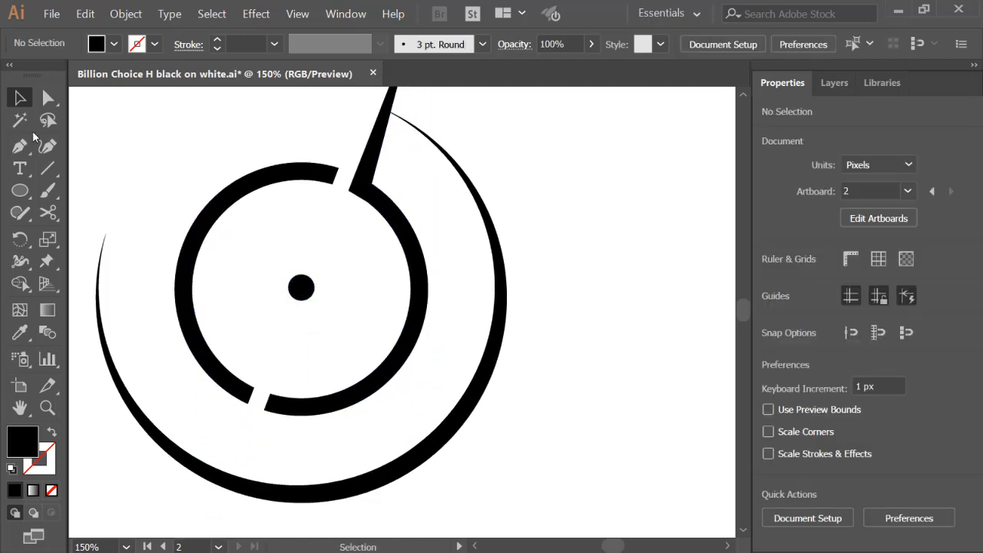
Step: Draw a test circle from the centre dot out to the inner ring, then delete it
drag(20, 191, 84, 232)
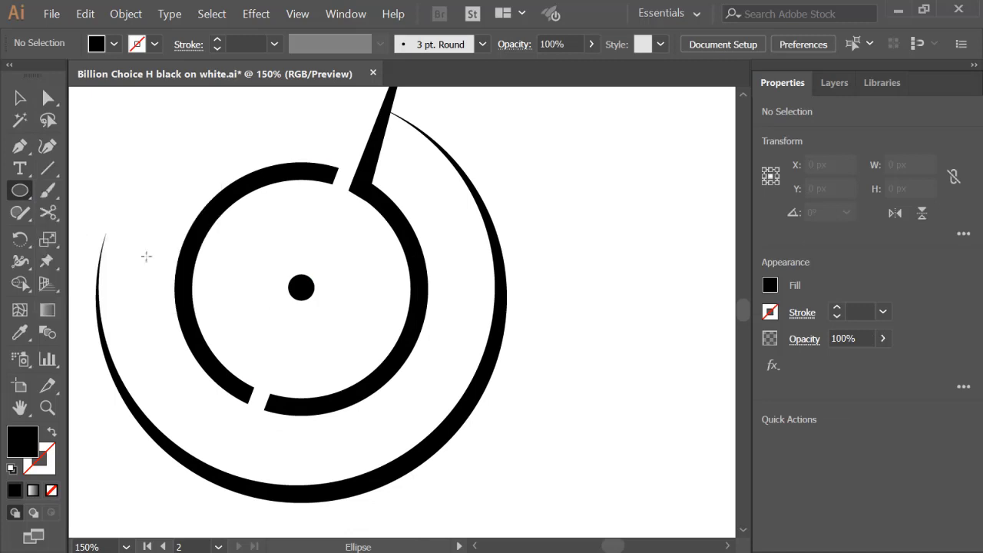
drag(301, 290, 386, 398)
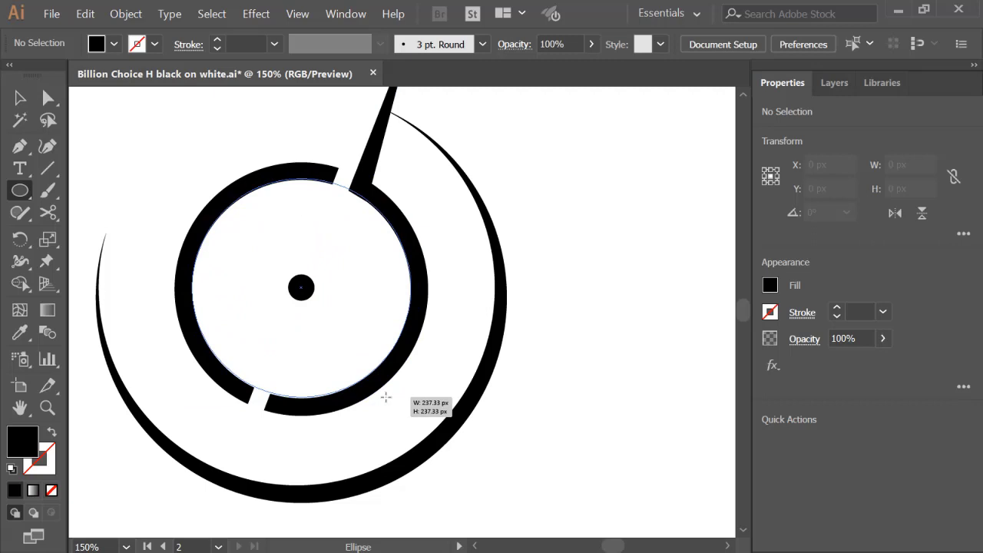
drag(386, 397, 384, 398)
click(27, 98)
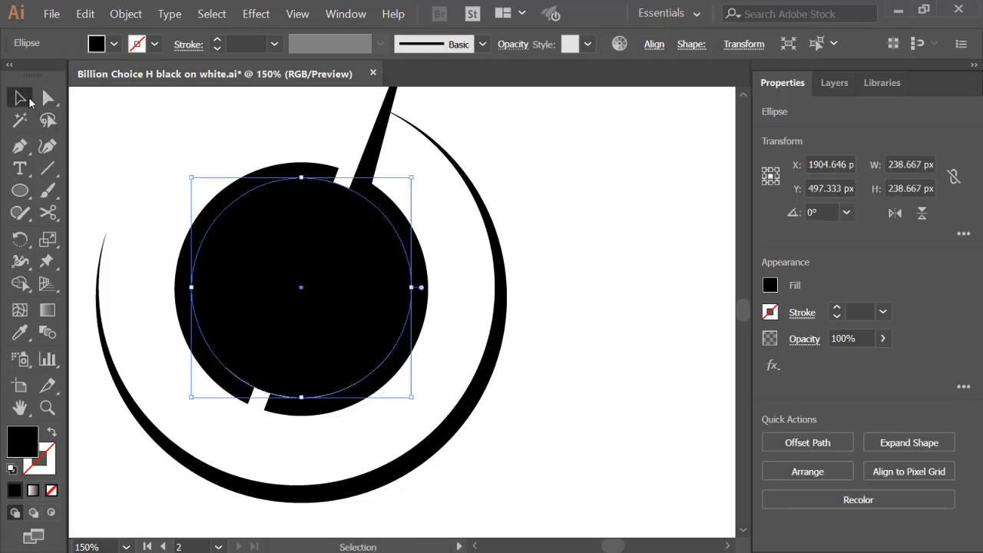
key(Delete)
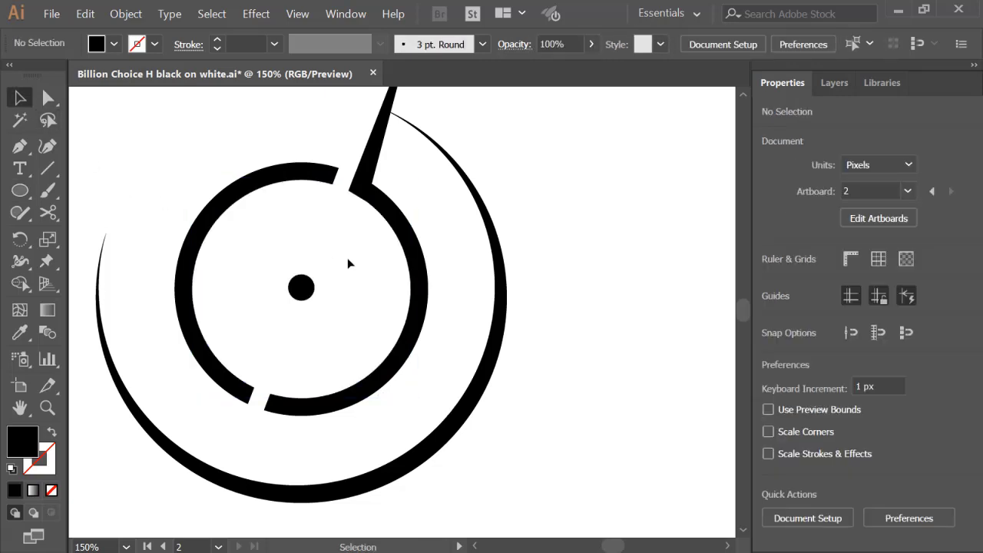
Step: Zoom out to 33.33% so both artboards are visible side by side
key(z)
alt+click(338, 290)
alt+click(337, 290)
alt+click(407, 326)
alt+click(408, 326)
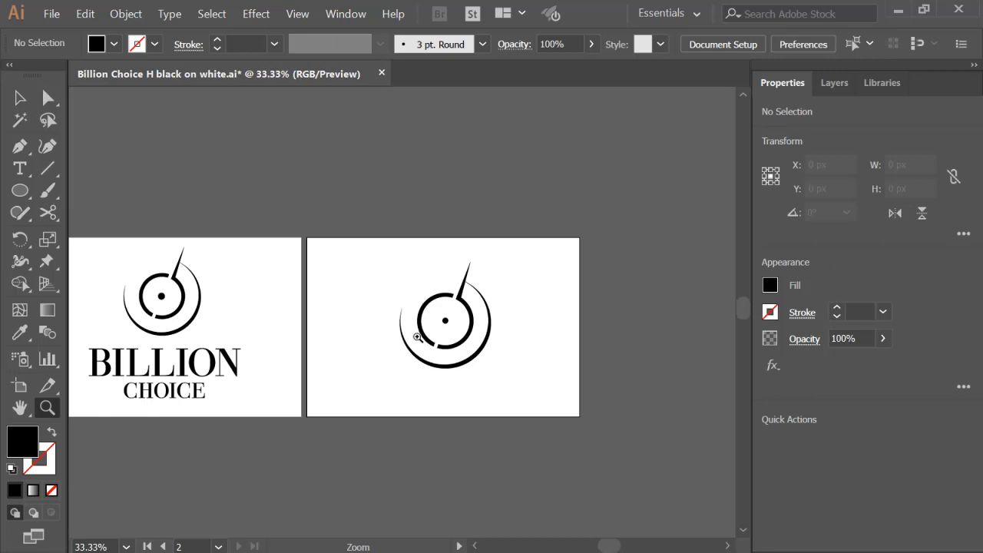
Step: Copy the BILLION CHOICE lettering from the first artboard onto the second artboard
key(v)
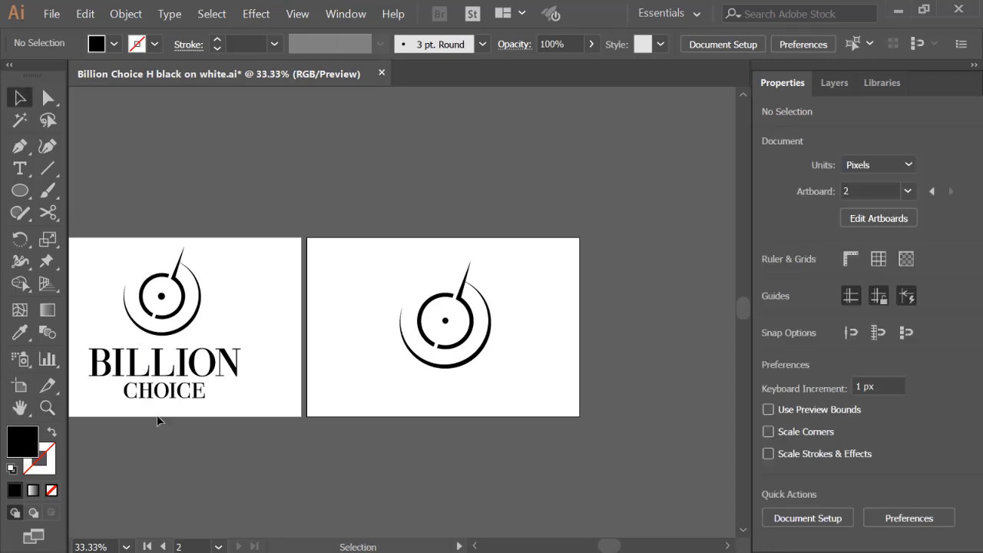
drag(196, 365, 465, 394)
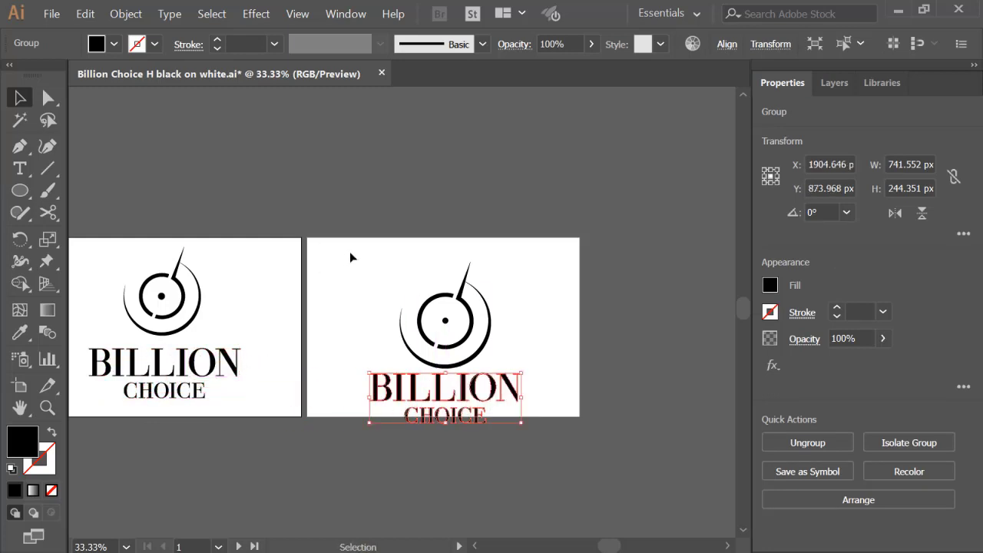
drag(351, 256, 530, 427)
Step: Move the icon and lettering up, and scale the icon down about its centre
drag(476, 393, 474, 361)
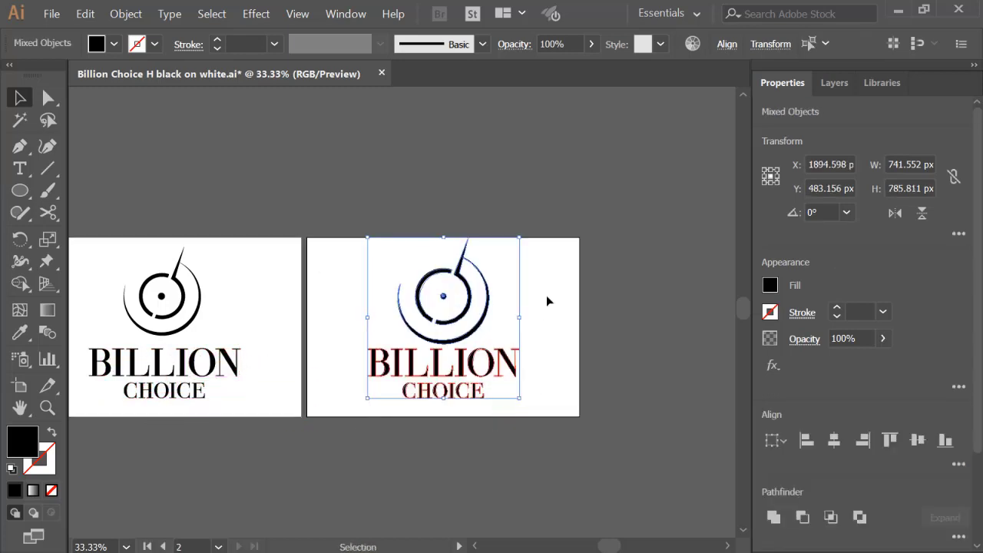
drag(364, 209, 502, 307)
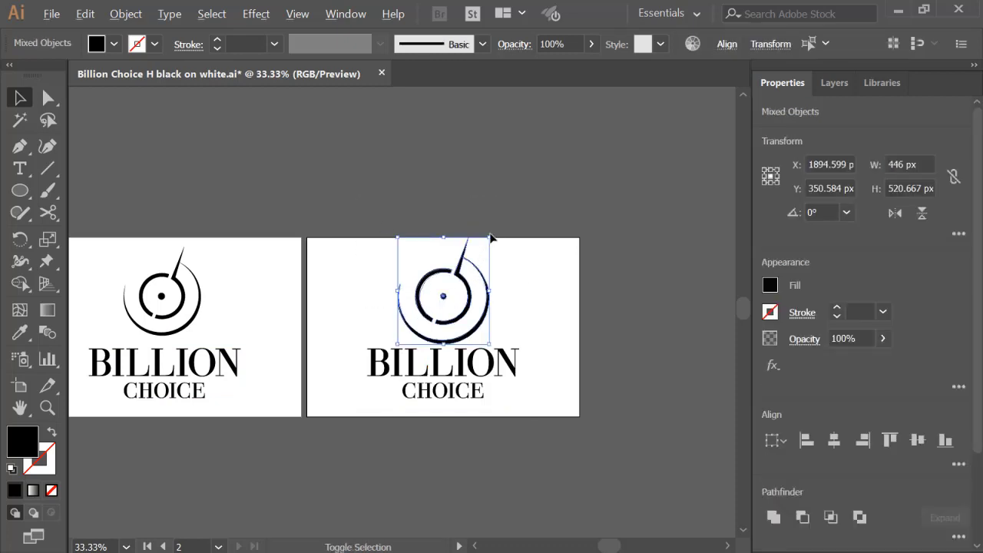
drag(492, 239, 486, 244)
drag(442, 297, 440, 299)
click(509, 285)
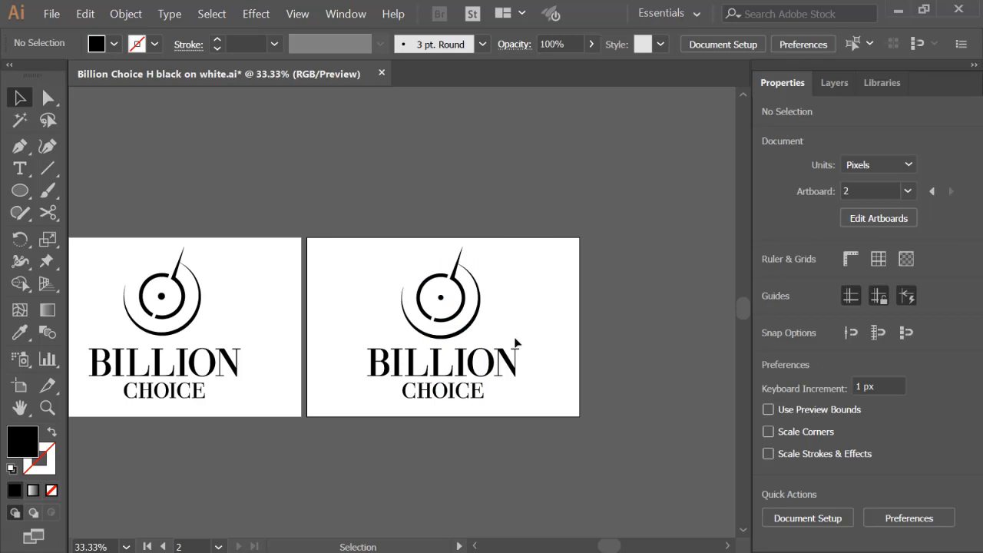
Step: Shift the lettering slightly left and down, then reselect the BILLION CHOICE group
drag(559, 345, 455, 374)
click(558, 354)
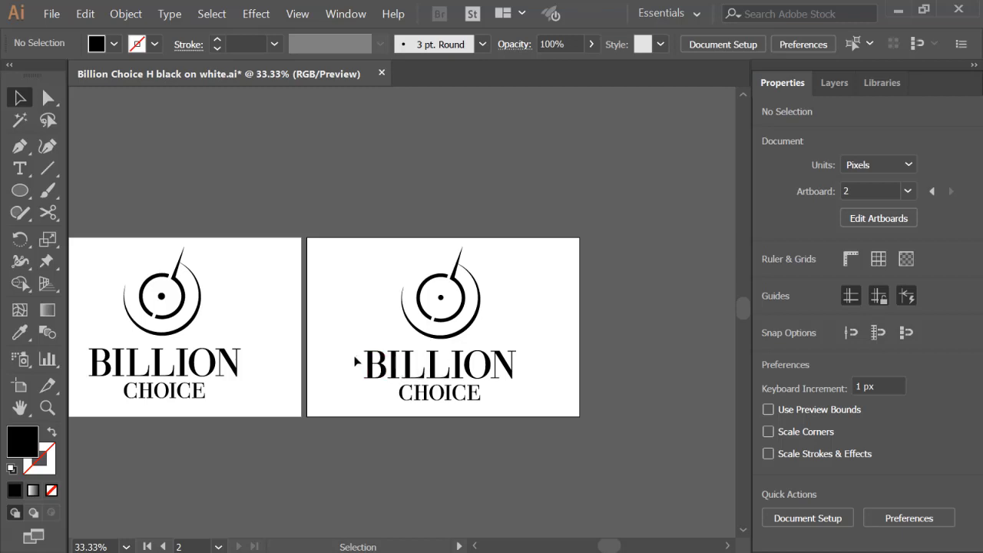
drag(356, 361, 531, 432)
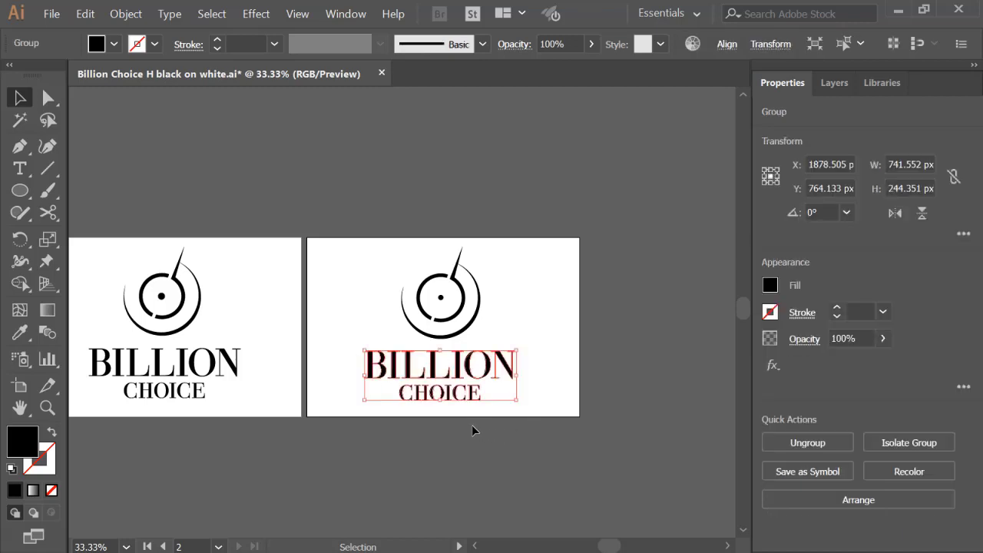
click(472, 426)
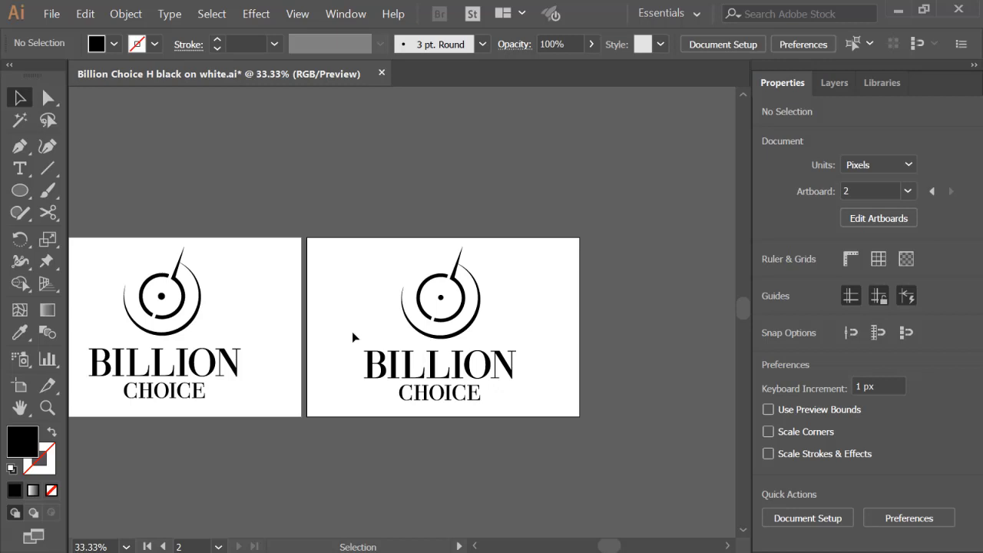
key(z)
click(450, 344)
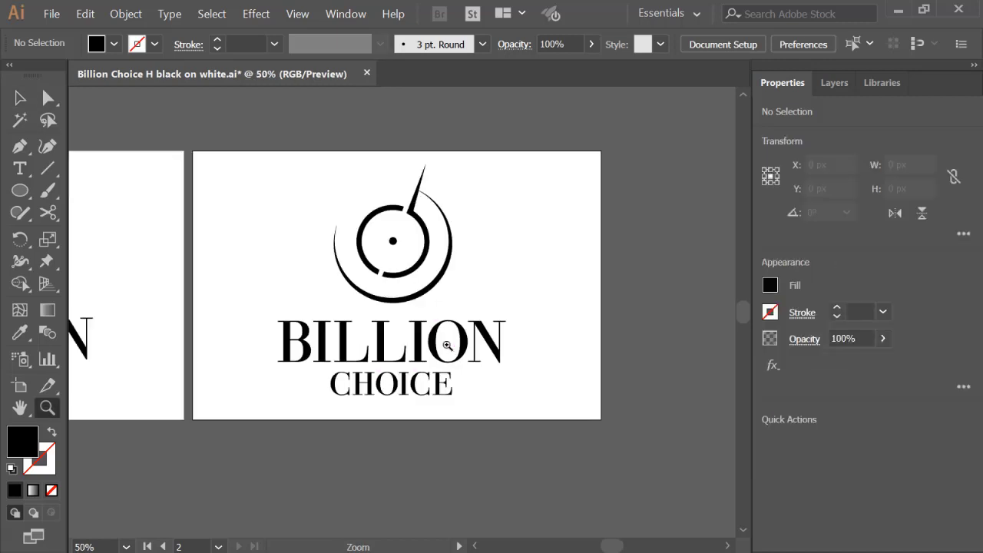
click(402, 318)
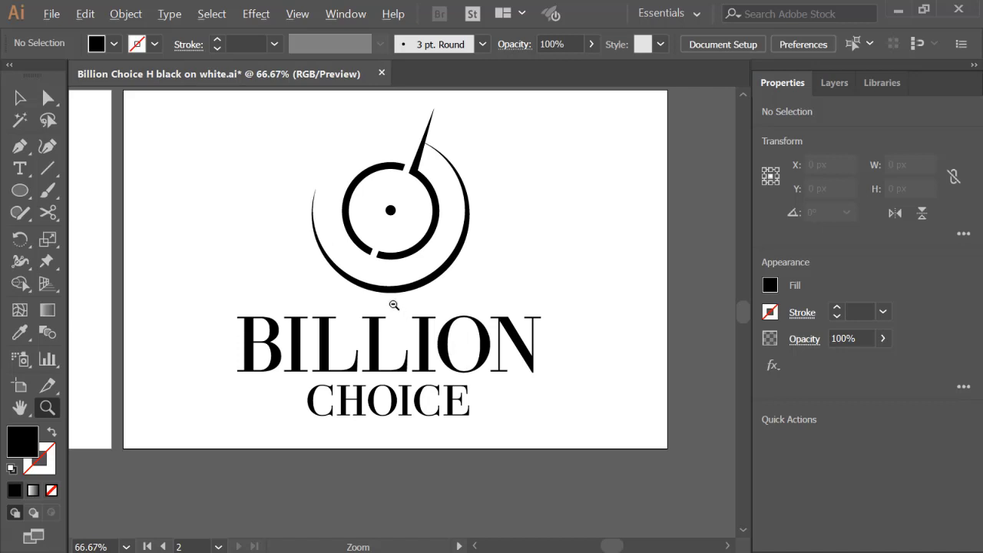
alt+click(395, 304)
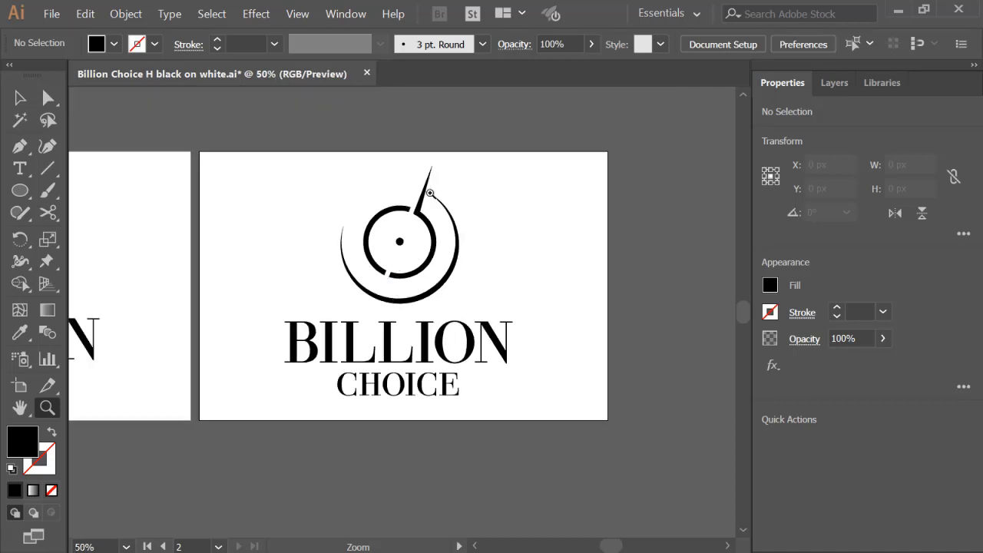
alt+click(410, 272)
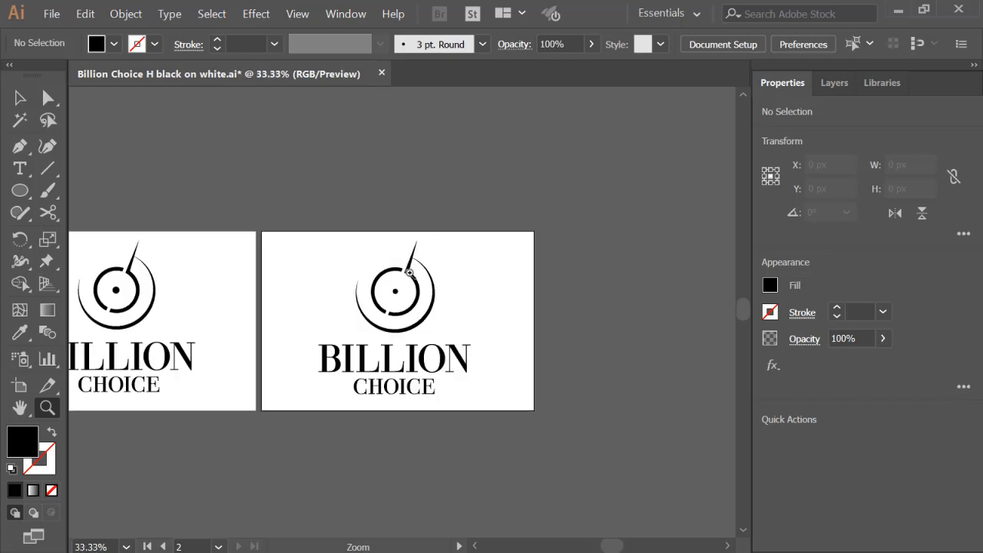
click(385, 294)
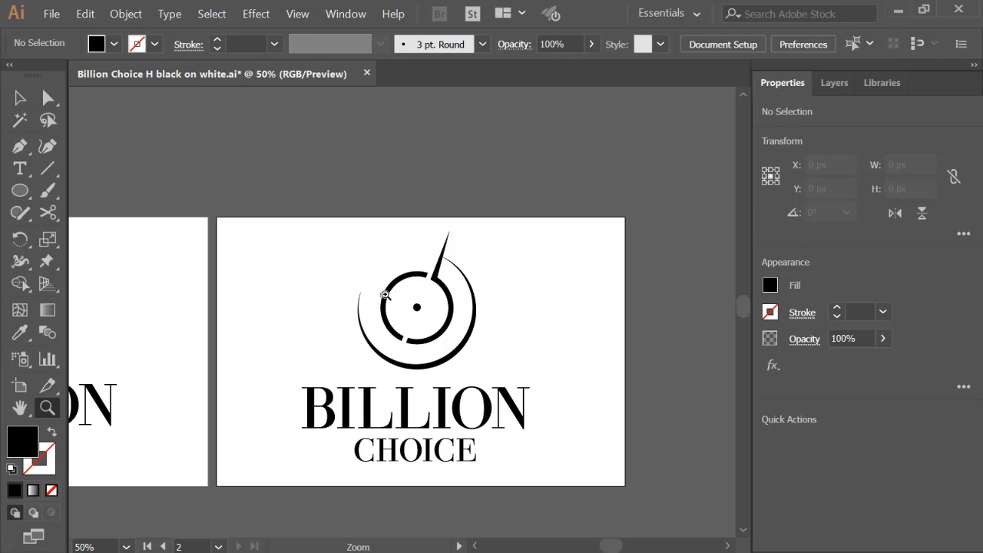